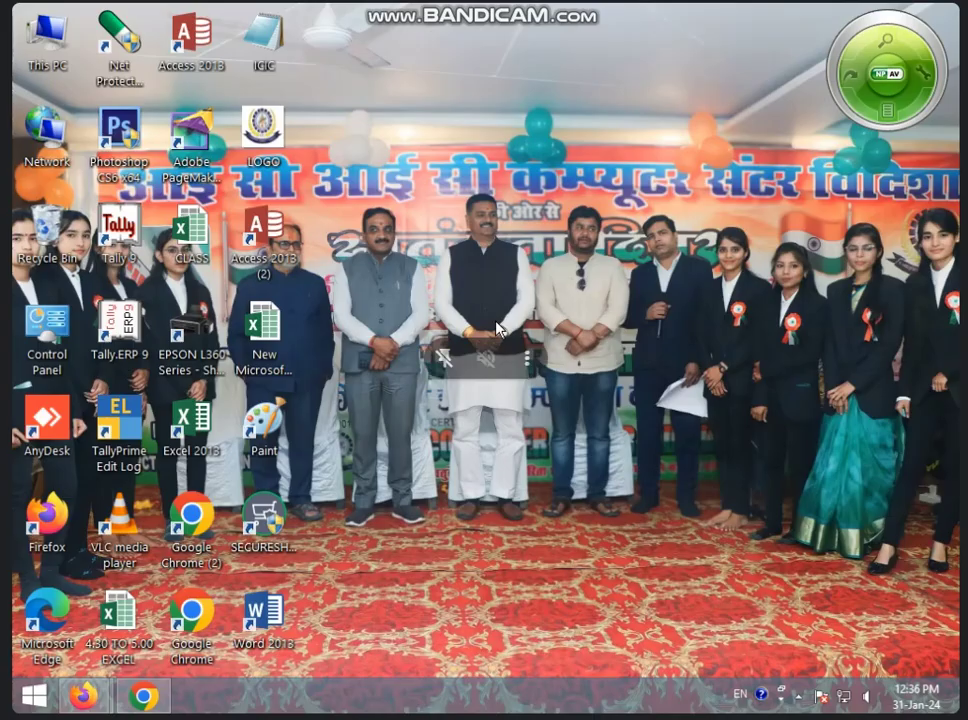
Launch Adobe Photoshop 7.0 by searching 'PHO' from the Windows 8 Start screen.
{"action": "left_click", "coordinate": [20, 706]}
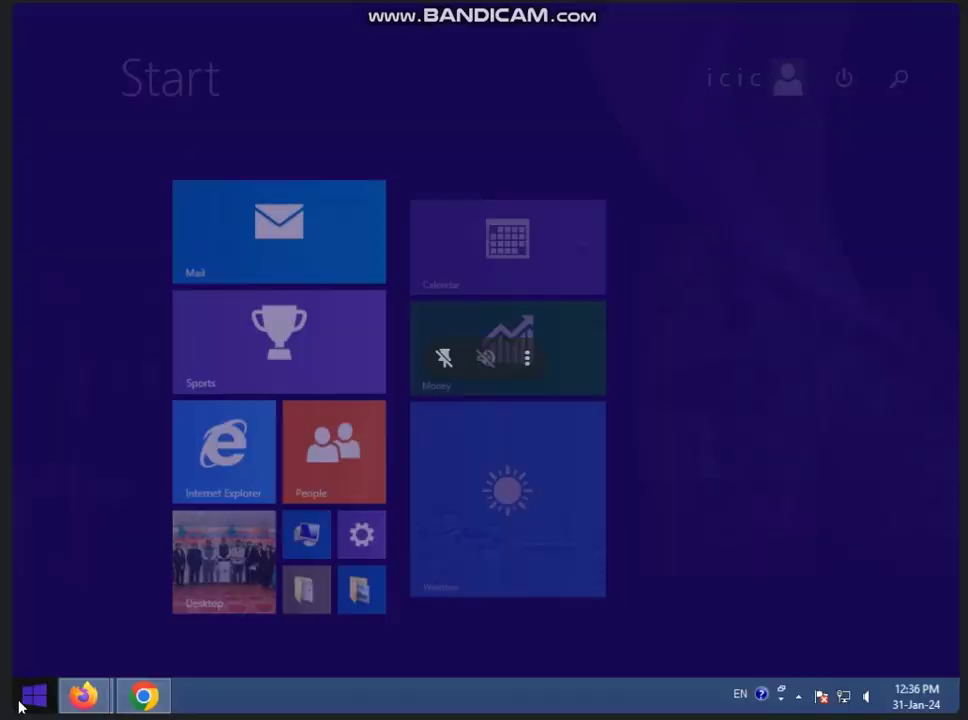
{"action": "type", "text": "PHOtoshop 7.0"}
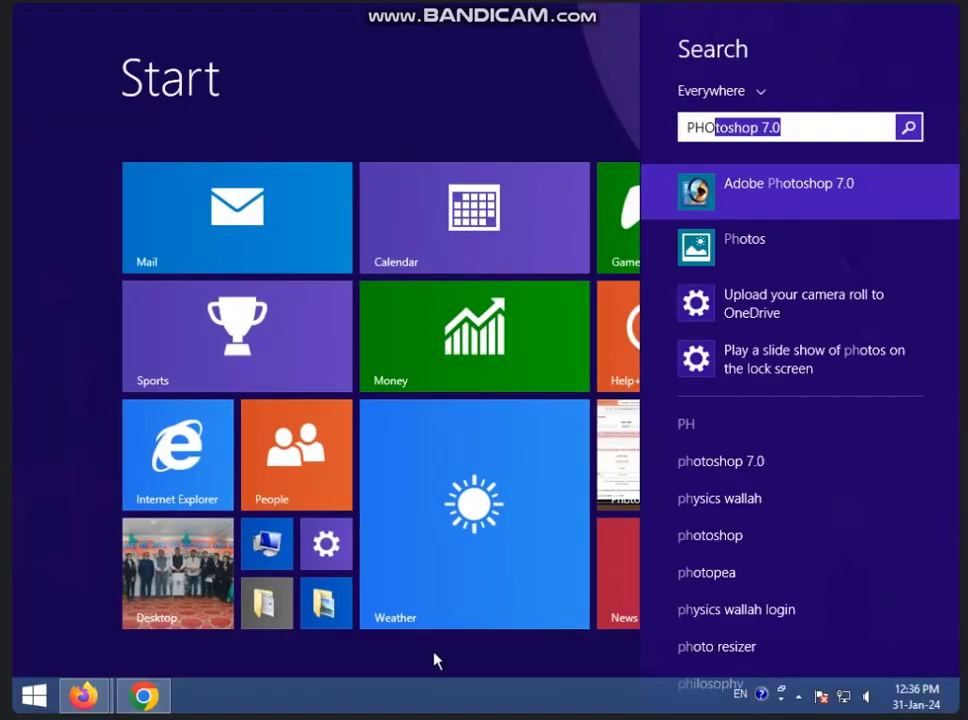
{"action": "left_click", "coordinate": [748, 205]}
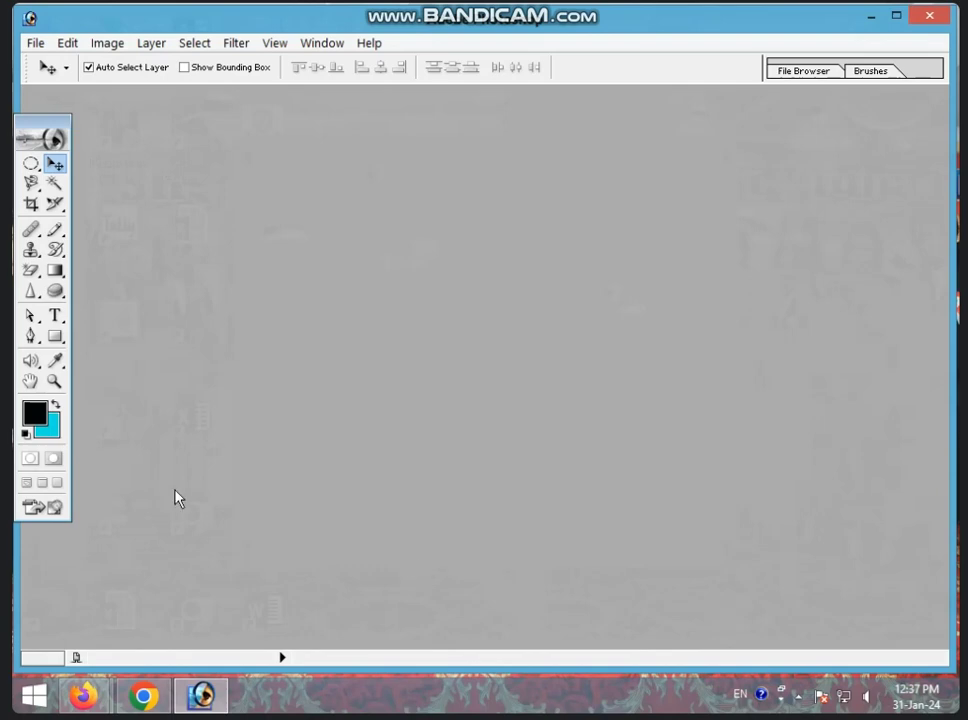
Browse the gradient and sharpen tool flyouts, choose the Blur tool, then switch to Move.
{"action": "left_click_drag", "start_coordinate": [55, 271], "coordinate": [150, 298]}
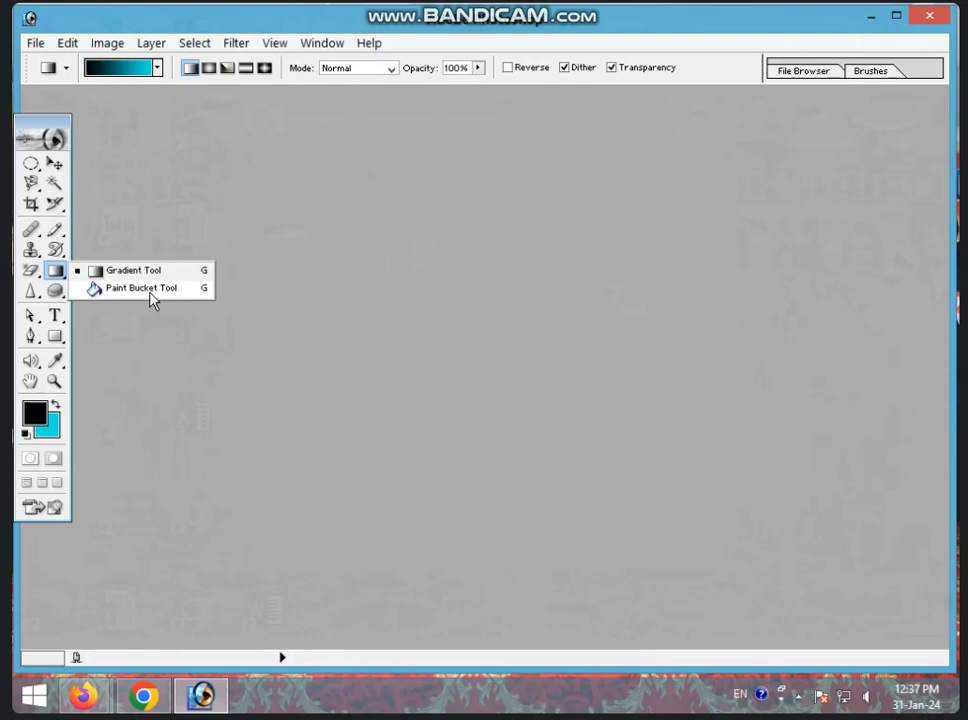
{"action": "left_click", "coordinate": [31, 291]}
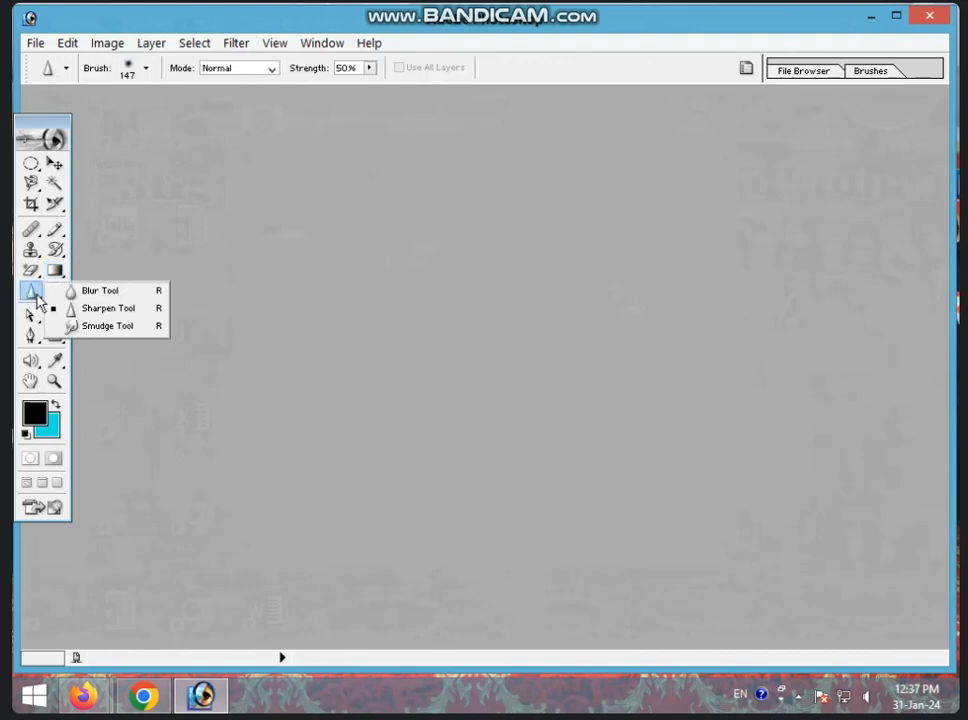
{"action": "left_click", "coordinate": [110, 291]}
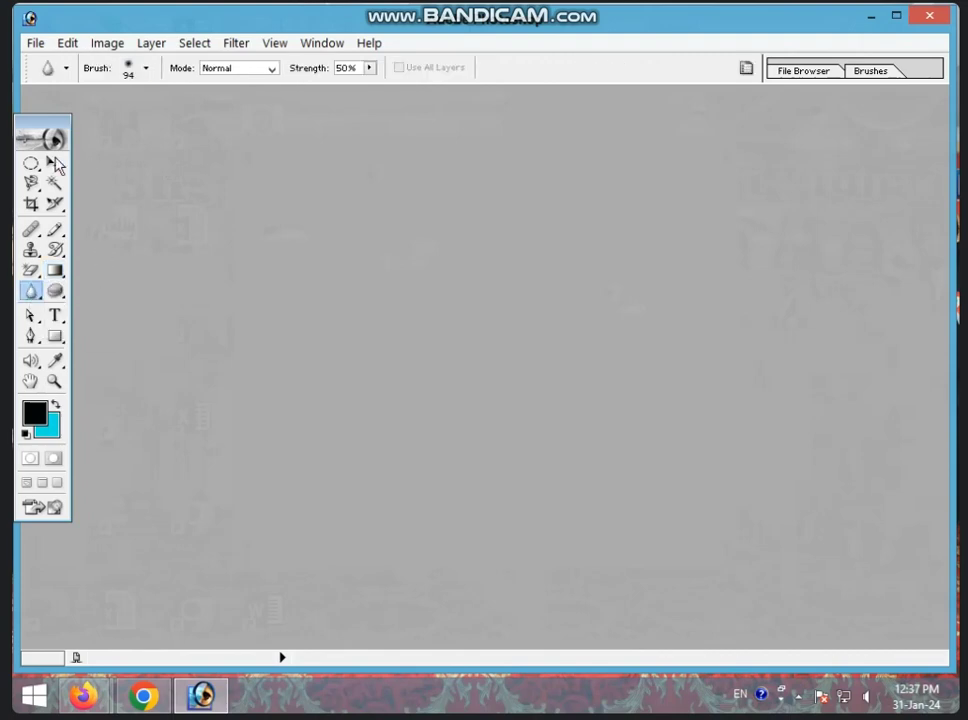
{"action": "key", "text": "v"}
{"action": "left_click", "coordinate": [34, 44]}
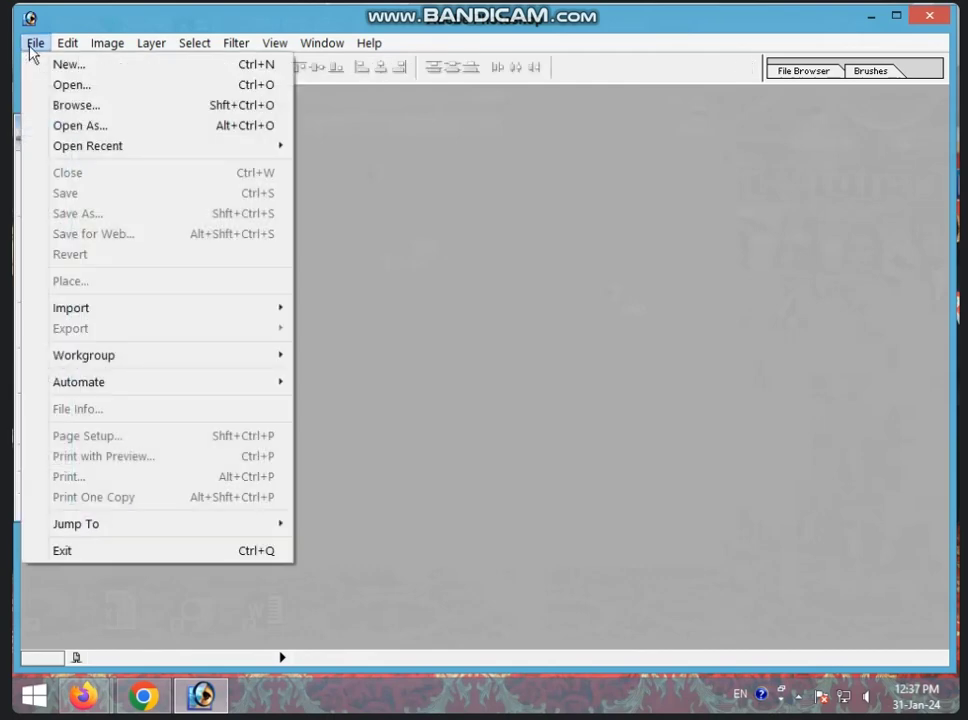
Open the 'download' doll photo from Local Disk (F:) > WALLPAPER.
{"action": "left_click", "coordinate": [72, 86]}
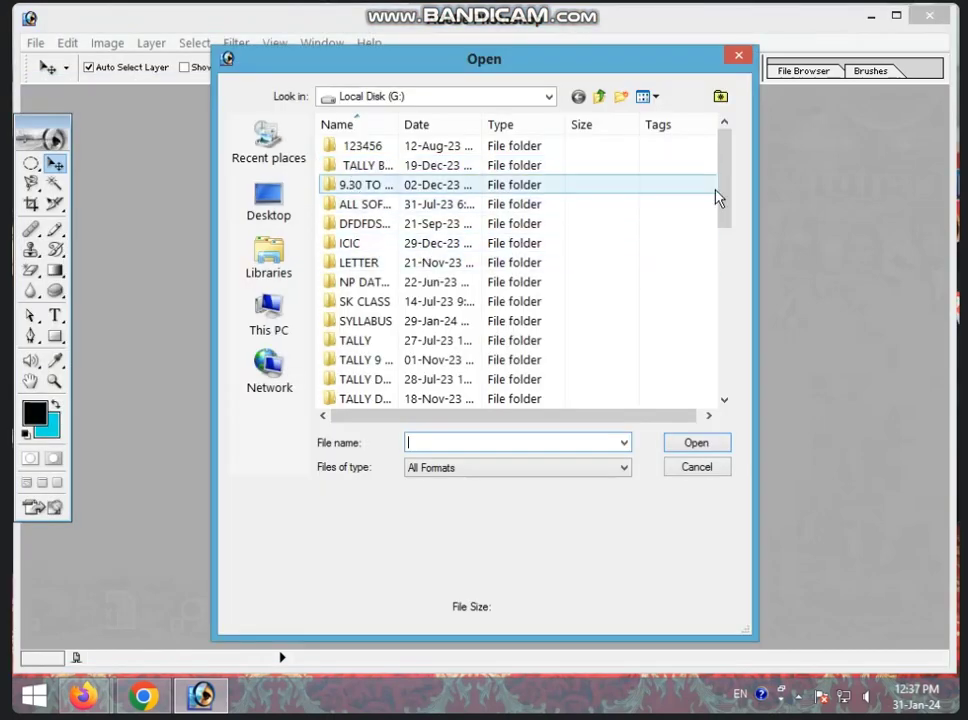
{"action": "left_click", "coordinate": [290, 316]}
{"action": "scroll", "coordinate": [672, 281], "scroll_direction": "down", "scroll_amount": 5}
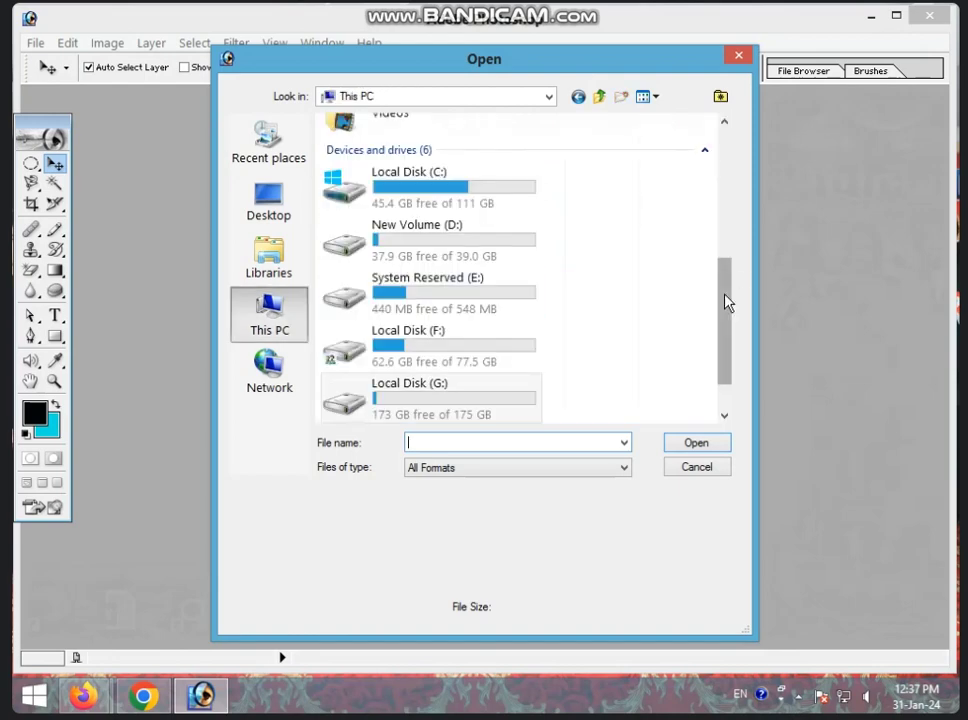
{"action": "scroll", "coordinate": [600, 330], "scroll_direction": "up", "scroll_amount": 1}
{"action": "double_click", "coordinate": [449, 387]}
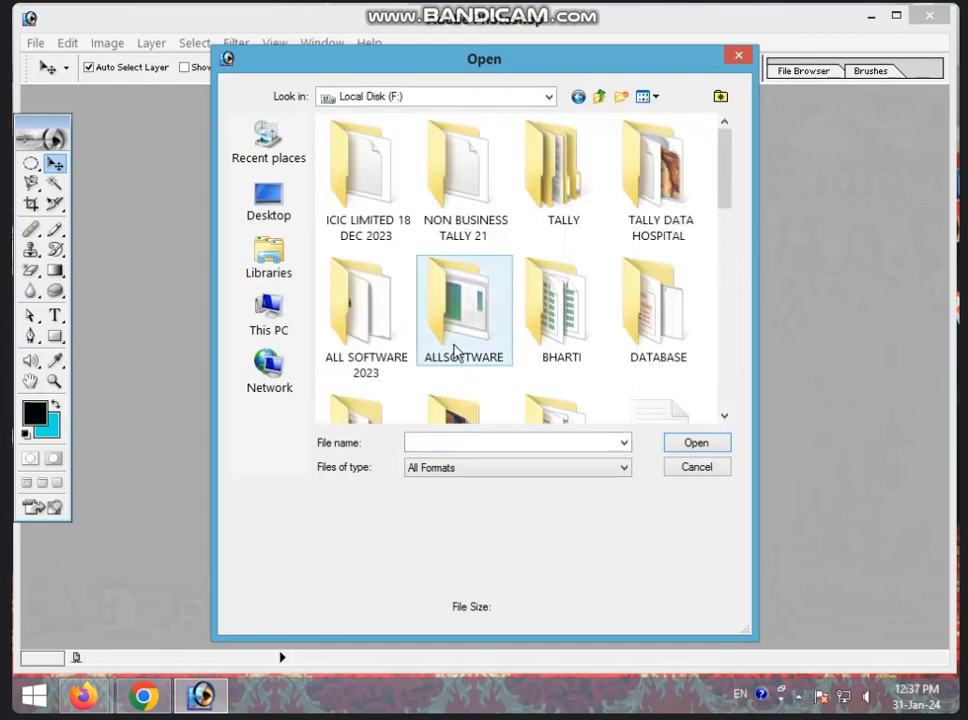
{"action": "scroll", "coordinate": [728, 227], "scroll_direction": "down", "scroll_amount": 1}
{"action": "mouse_move", "coordinate": [724, 222]}
{"action": "left_mouse_down"}
{"action": "mouse_move", "coordinate": [742, 332]}
{"action": "mouse_move", "coordinate": [741, 274]}
{"action": "left_mouse_up"}
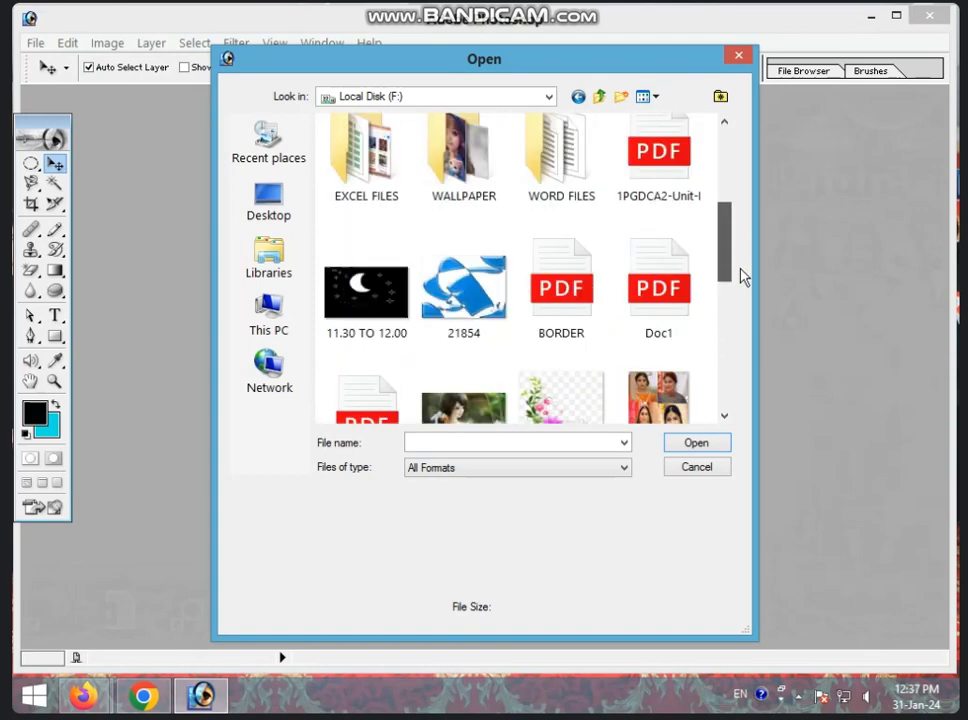
{"action": "double_click", "coordinate": [480, 203]}
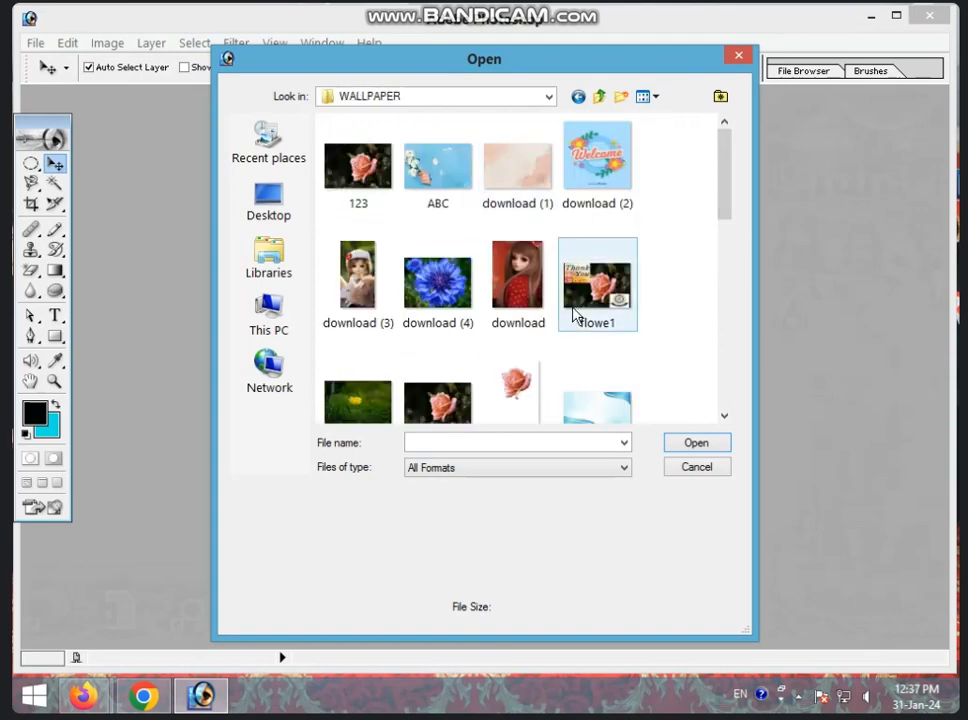
{"action": "left_click", "coordinate": [533, 300]}
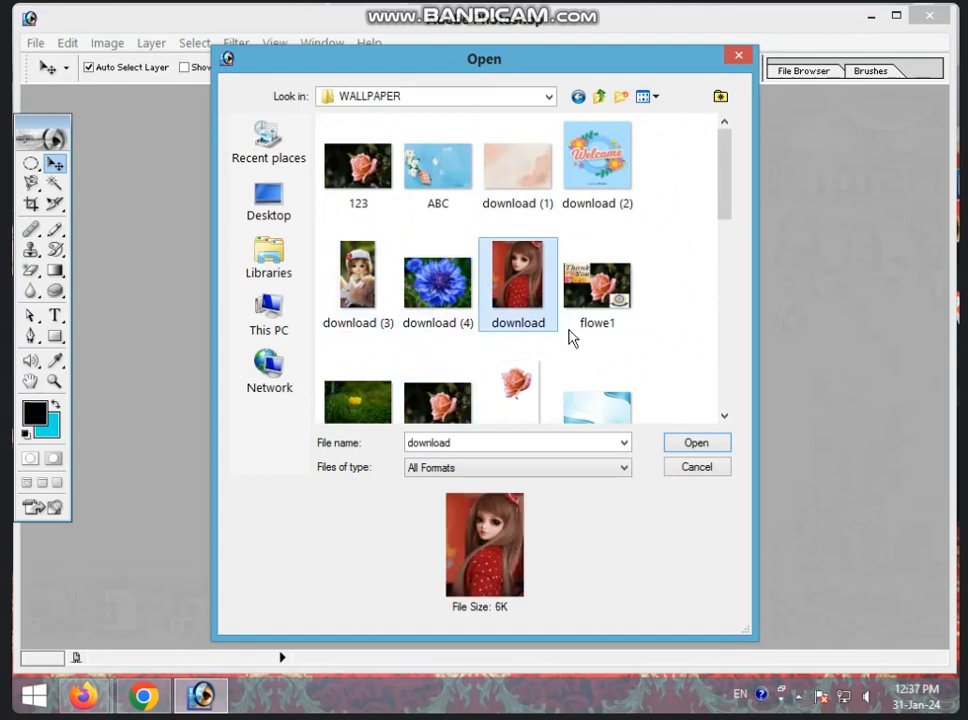
{"action": "left_click", "coordinate": [678, 445]}
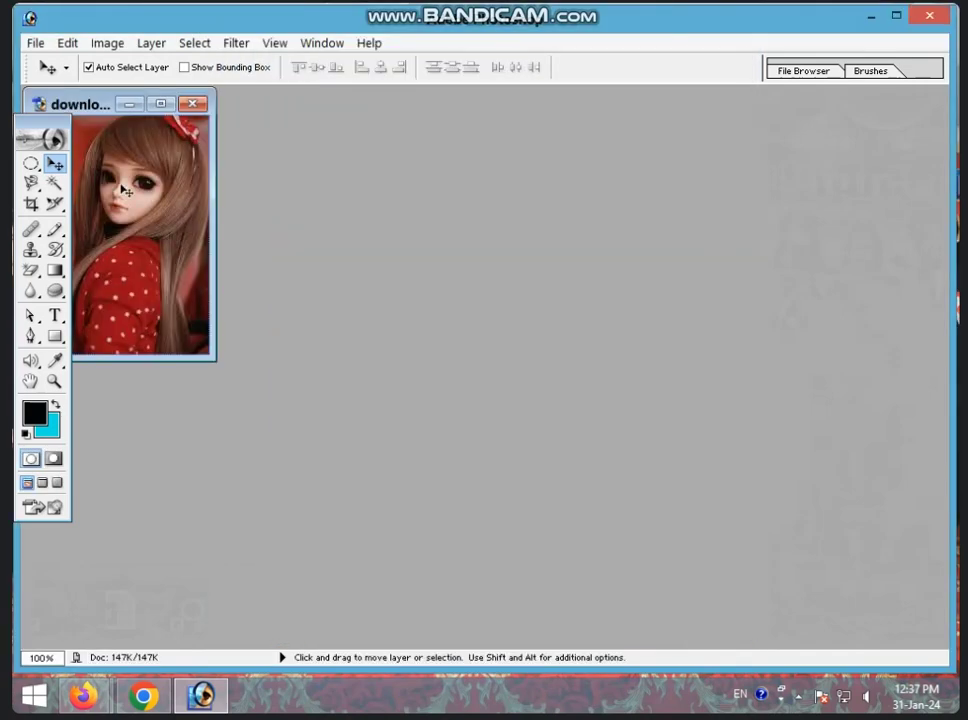
Move the doll photo window toward the centre and close the document.
{"action": "left_click_drag", "start_coordinate": [77, 108], "coordinate": [246, 145]}
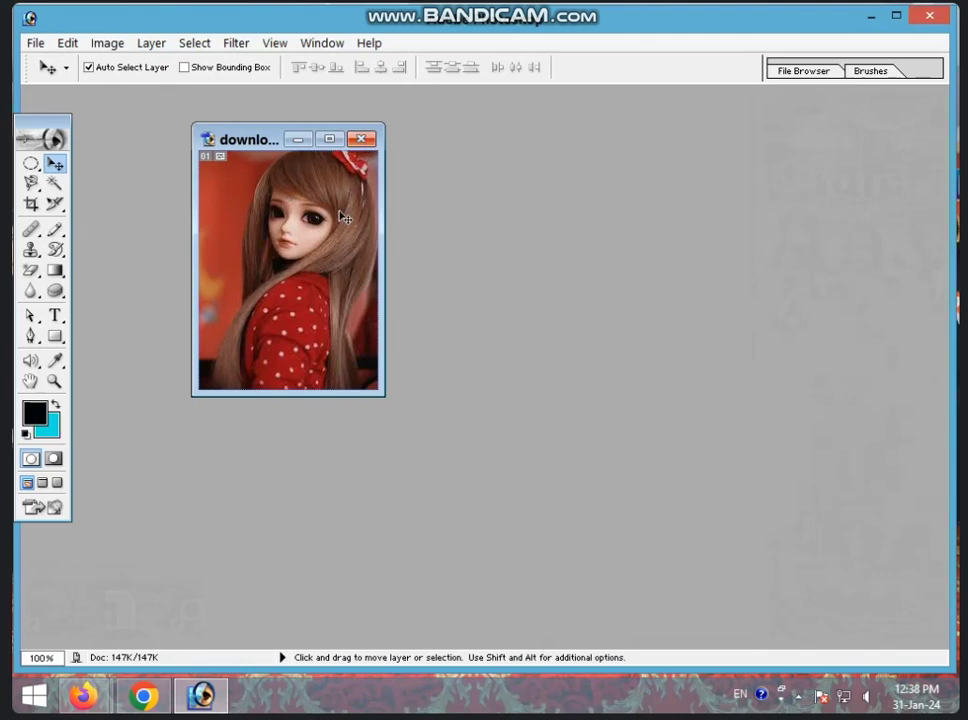
{"action": "left_click", "coordinate": [361, 139]}
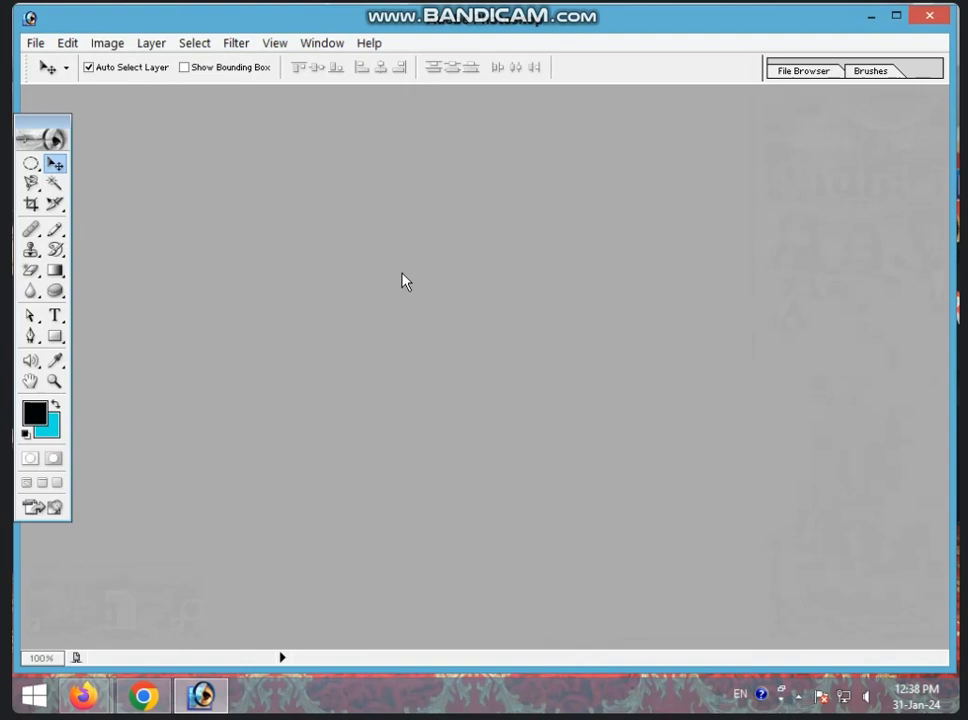
Minimize Photoshop and refresh the desktop twice.
{"action": "left_click", "coordinate": [871, 16]}
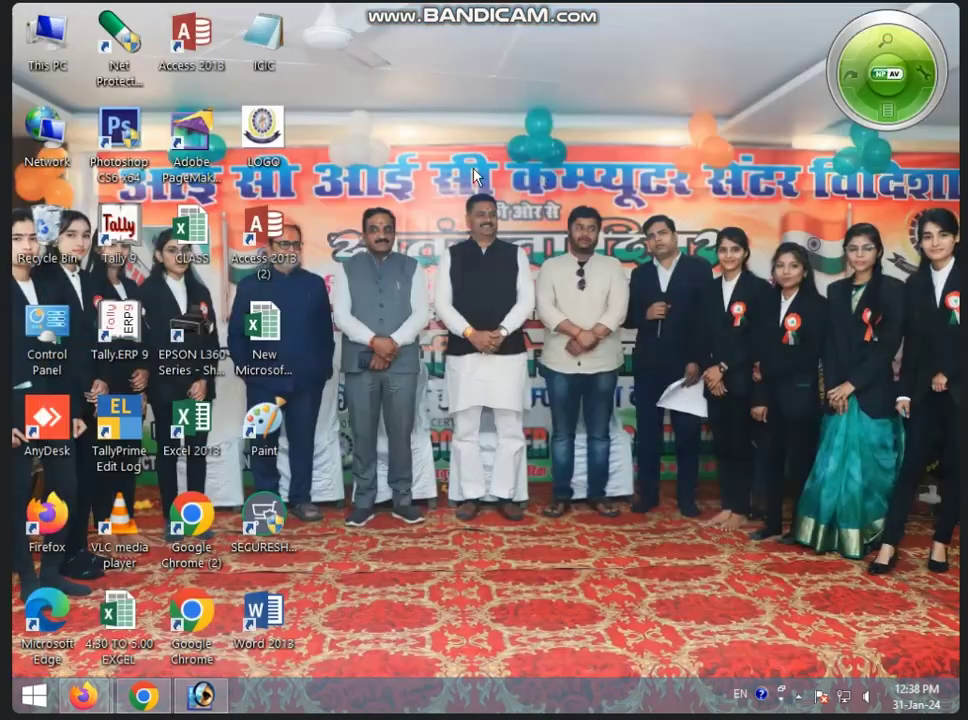
{"action": "right_click", "coordinate": [476, 172]}
{"action": "left_click", "coordinate": [499, 222]}
{"action": "right_click", "coordinate": [476, 224]}
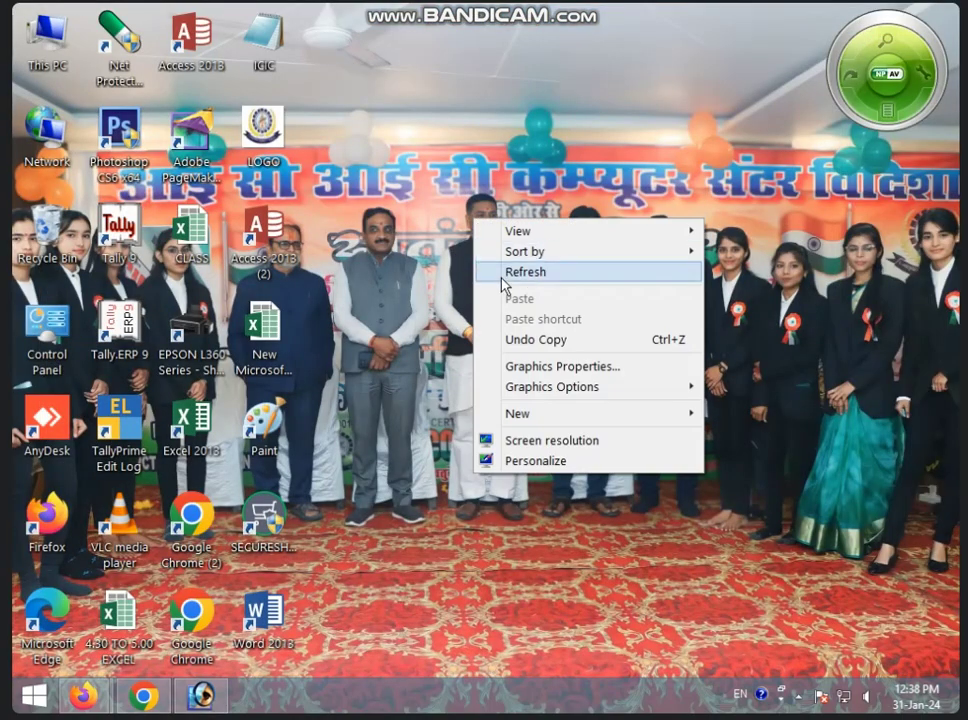
{"action": "left_click", "coordinate": [502, 272]}
{"action": "right_click", "coordinate": [476, 224]}
{"action": "left_click", "coordinate": [502, 272]}
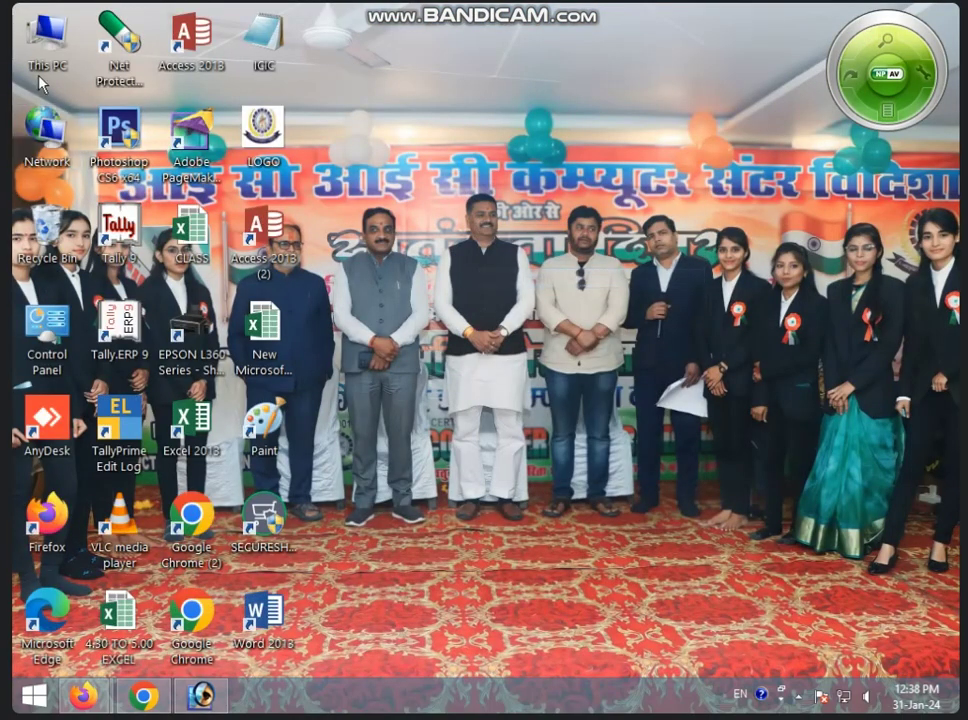
Browse This PC > Local Disk (F:) > WALLPAPER and bring up the flower photo's options.
{"action": "double_click", "coordinate": [40, 65]}
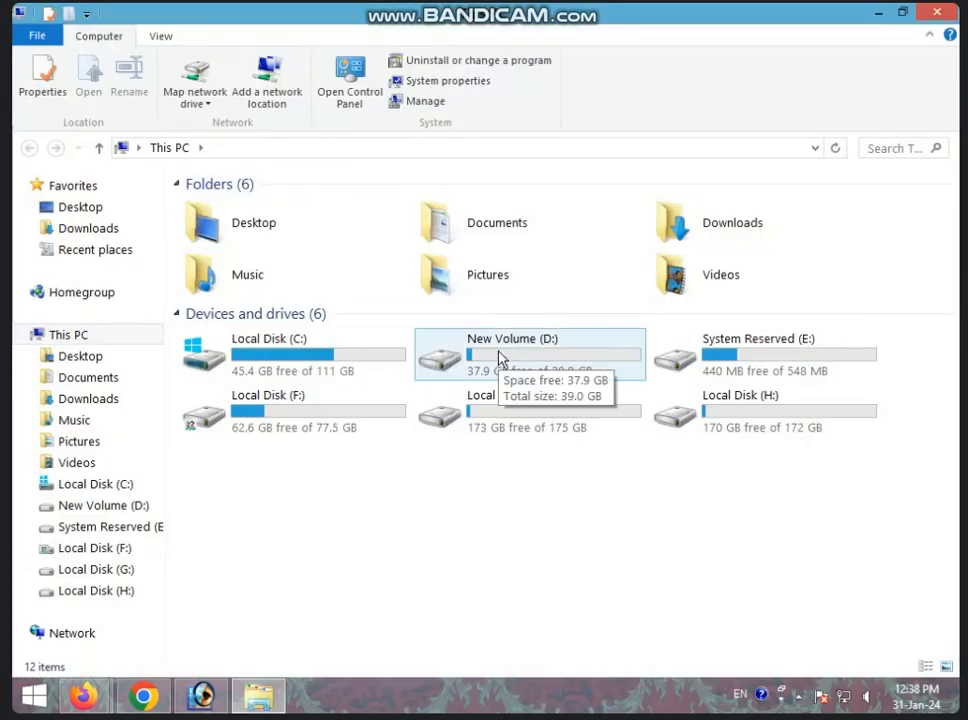
{"action": "double_click", "coordinate": [262, 425]}
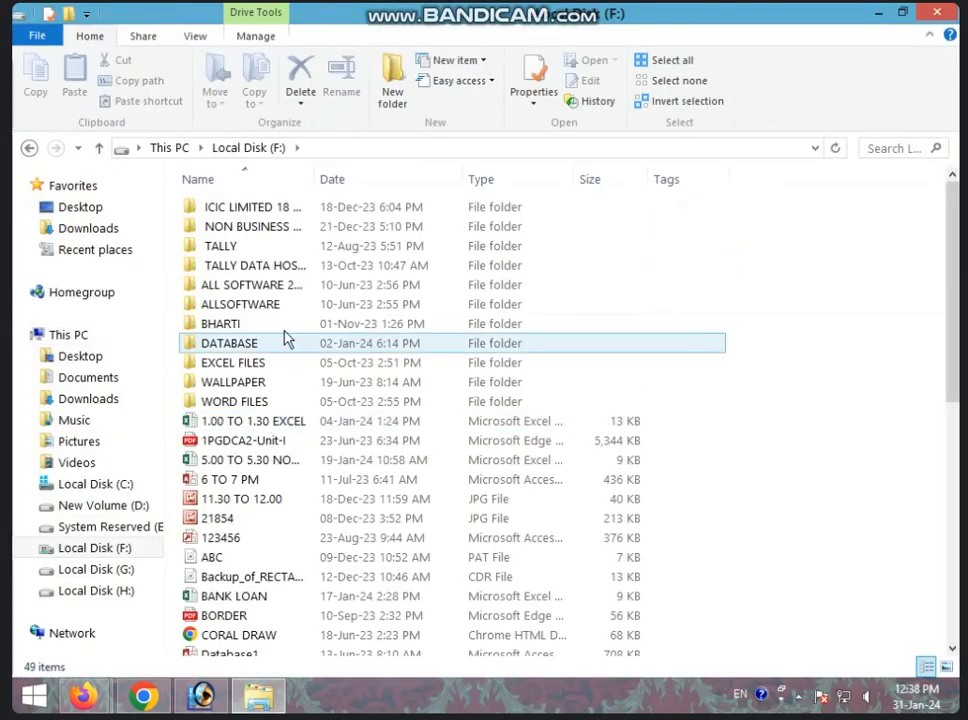
{"action": "double_click", "coordinate": [283, 381]}
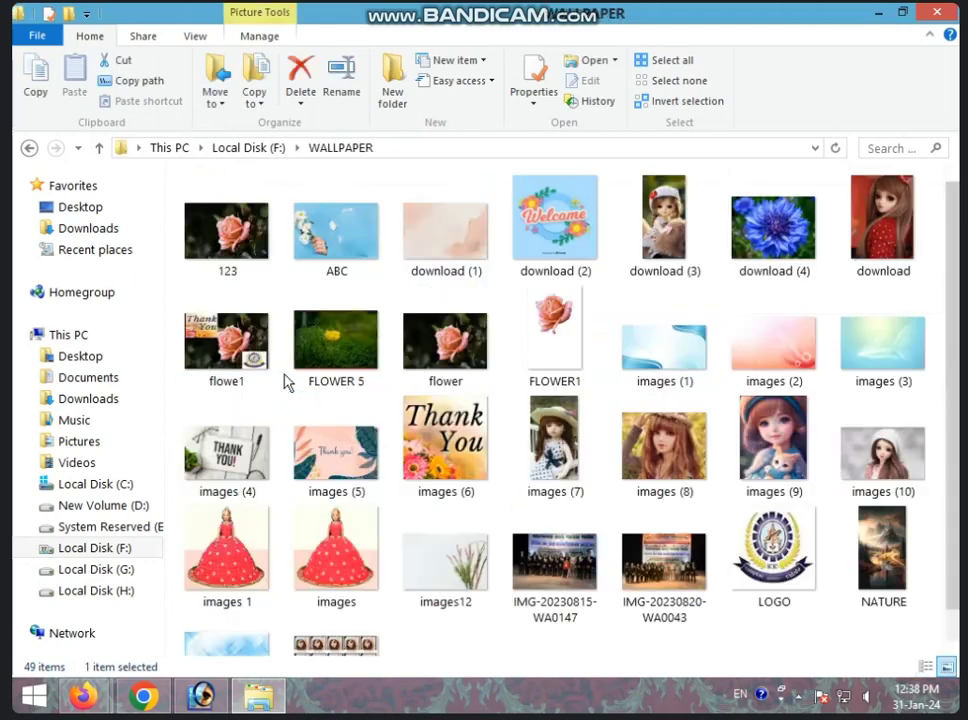
{"action": "left_click", "coordinate": [419, 365]}
{"action": "right_click", "coordinate": [418, 366]}
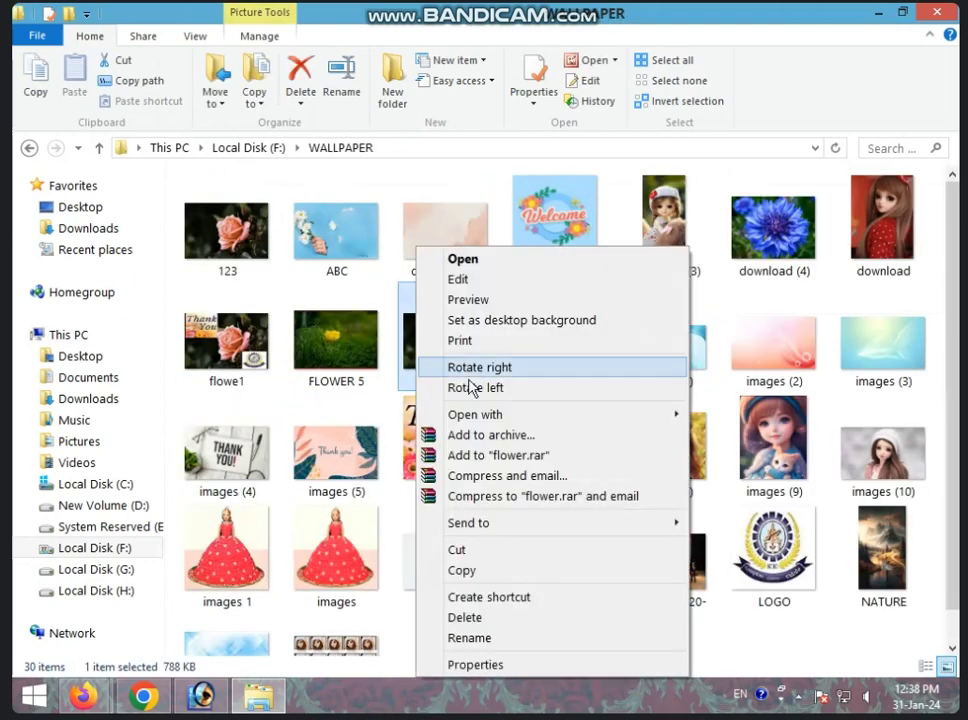
{"action": "mouse_move", "coordinate": [475, 414]}
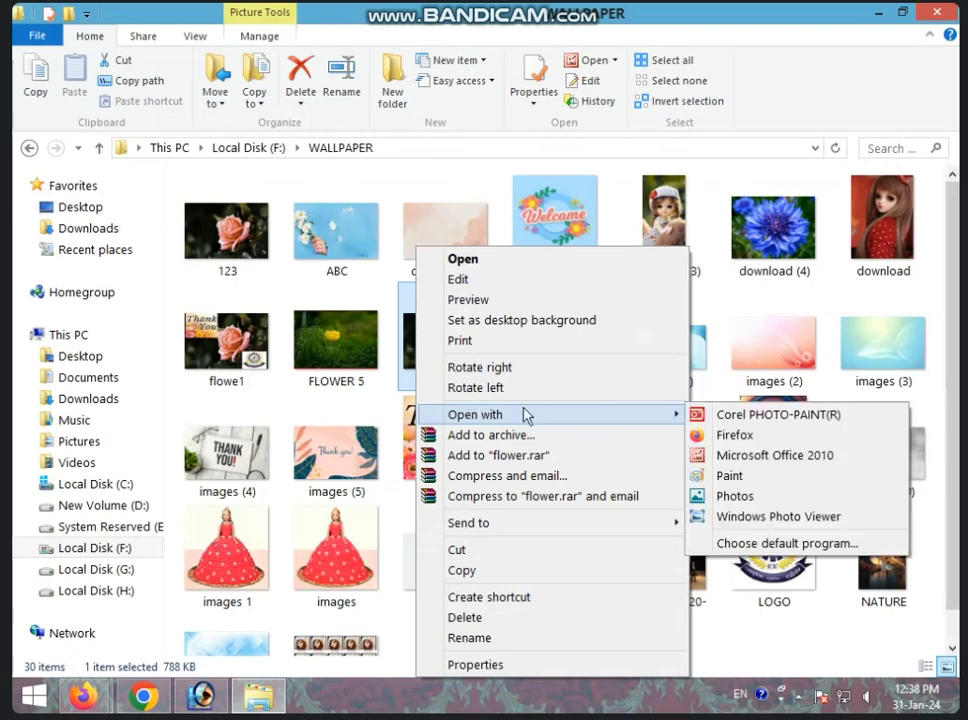
View the flower photo in Microsoft Office Picture Manager, then close it.
{"action": "left_click", "coordinate": [740, 458]}
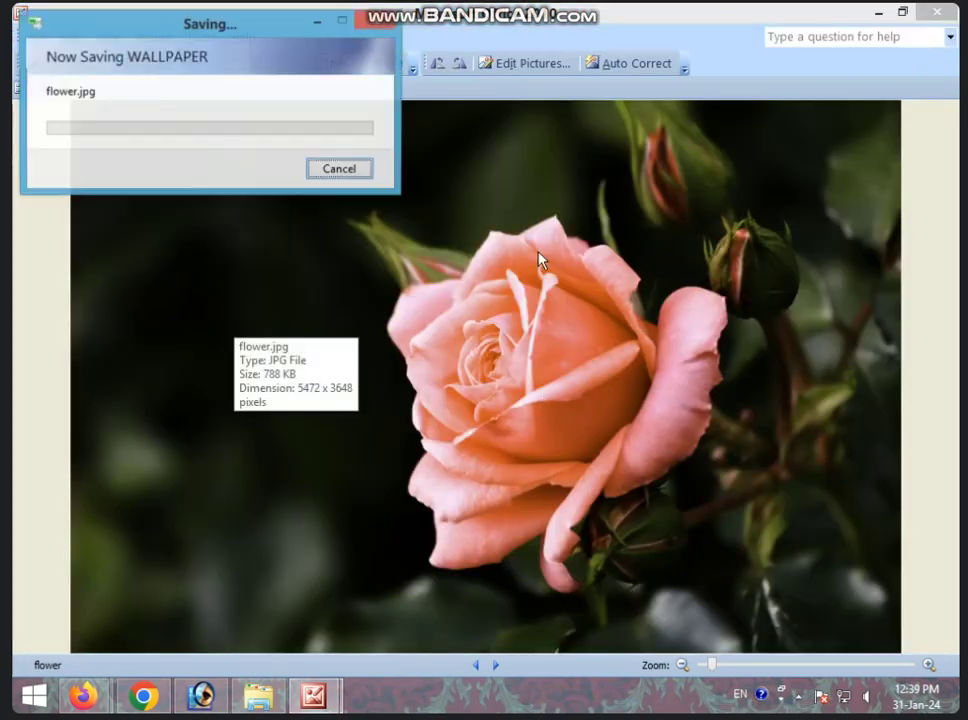
{"action": "left_click", "coordinate": [936, 12]}
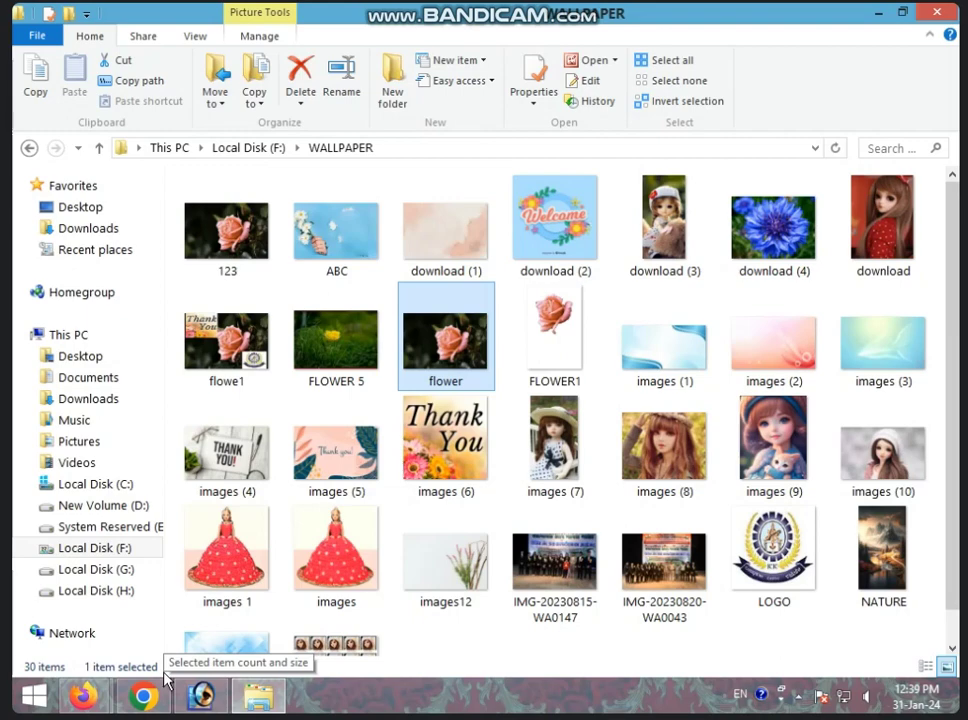
Reopen the 'download' doll photo in Photoshop and move its window toward the centre.
{"action": "left_click", "coordinate": [201, 695]}
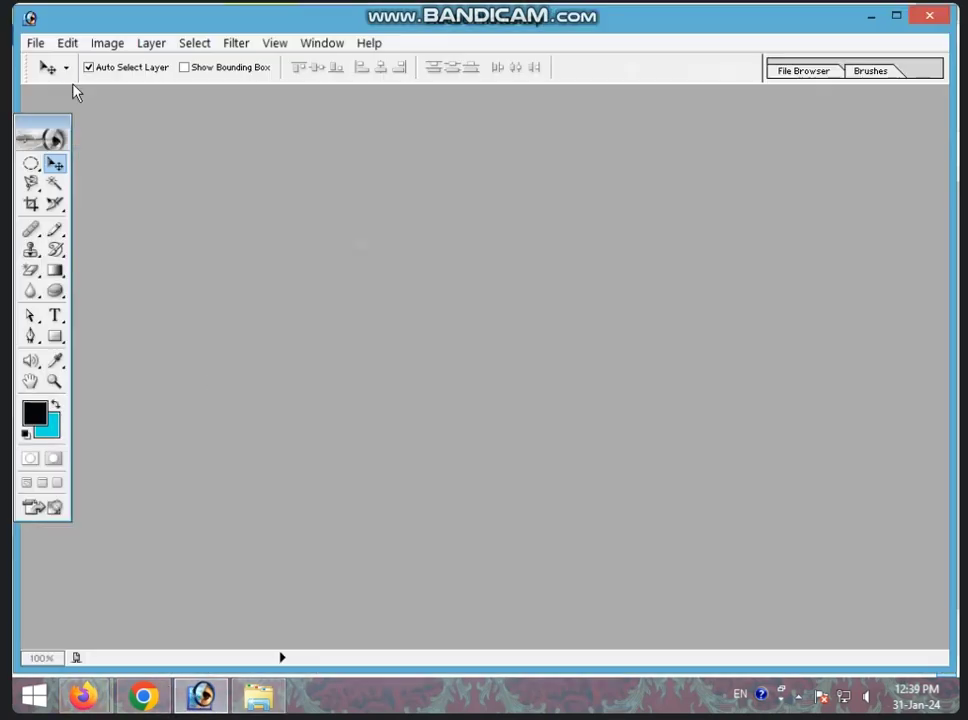
{"action": "left_click", "coordinate": [35, 43]}
{"action": "left_click", "coordinate": [60, 85]}
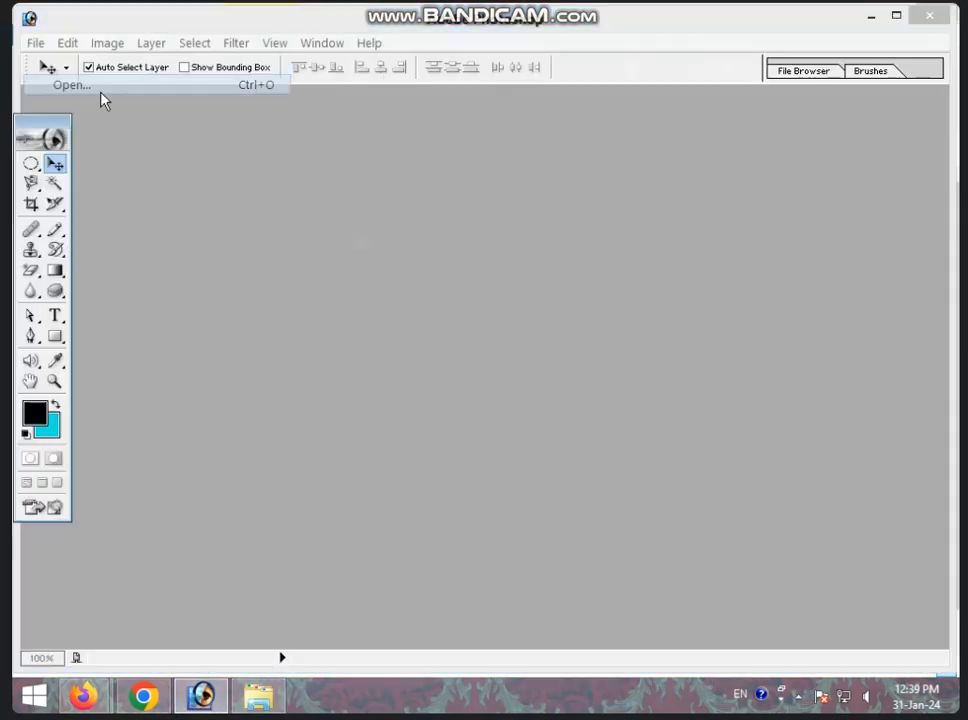
{"action": "left_click", "coordinate": [497, 290]}
{"action": "left_click", "coordinate": [684, 443]}
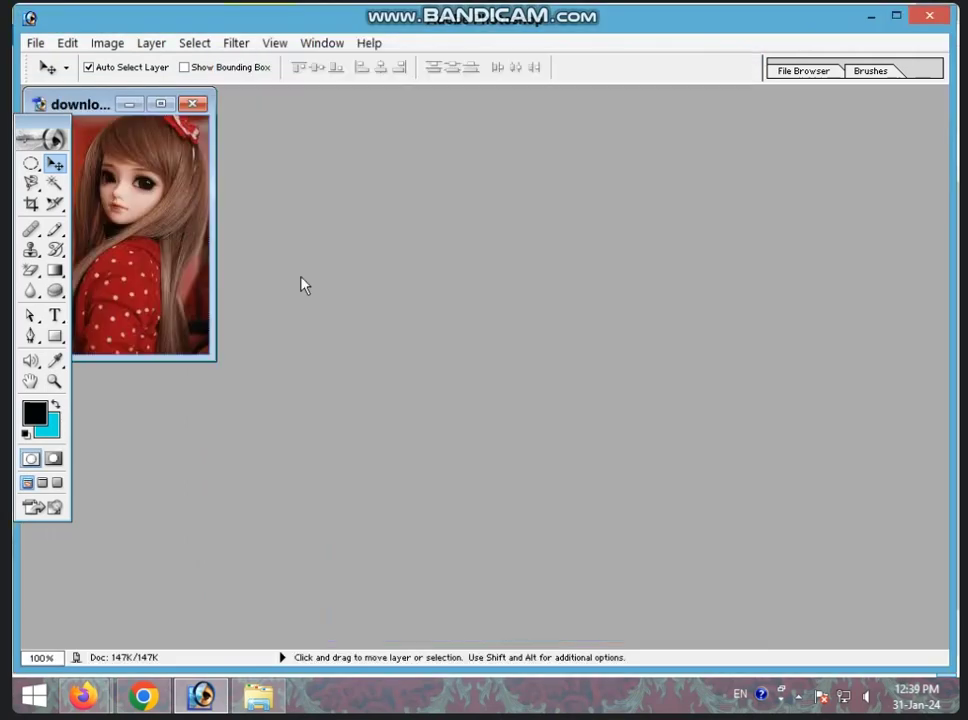
{"action": "left_click_drag", "start_coordinate": [80, 107], "coordinate": [247, 118]}
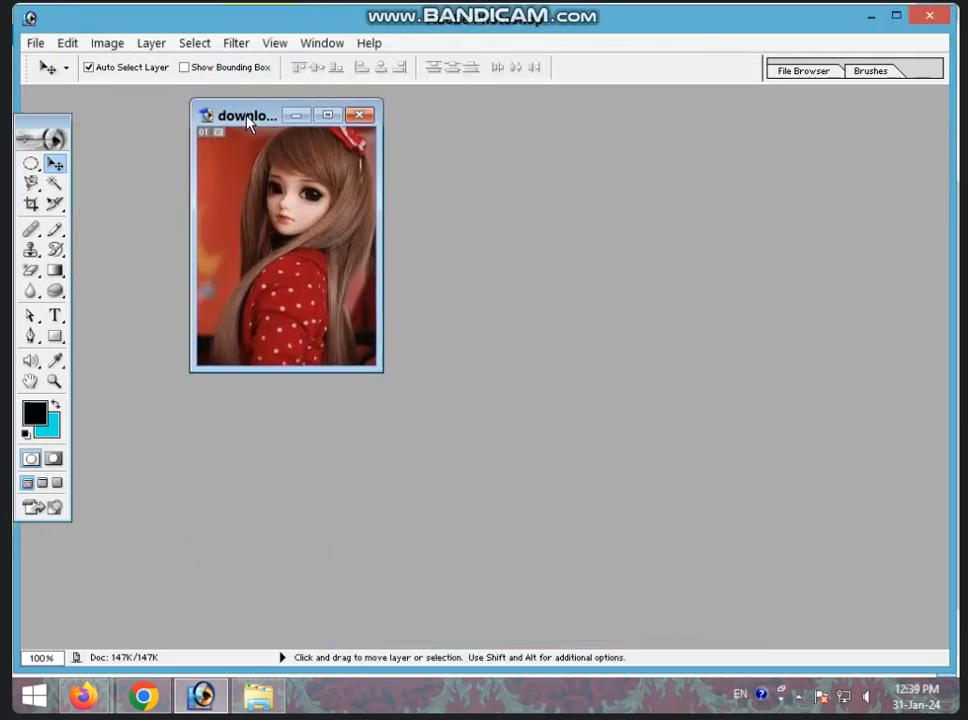
Pick the Blur tool, then close the doll photo without saving.
{"action": "left_click", "coordinate": [28, 292]}
{"action": "left_click", "coordinate": [99, 290]}
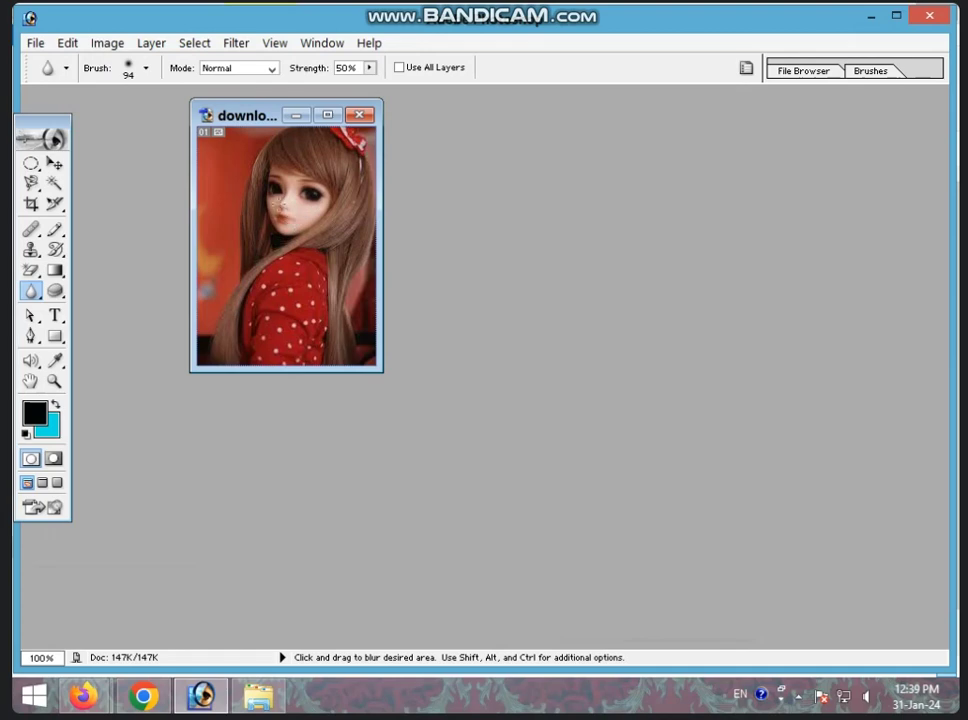
{"action": "left_click", "coordinate": [359, 115]}
{"action": "left_click", "coordinate": [487, 279]}
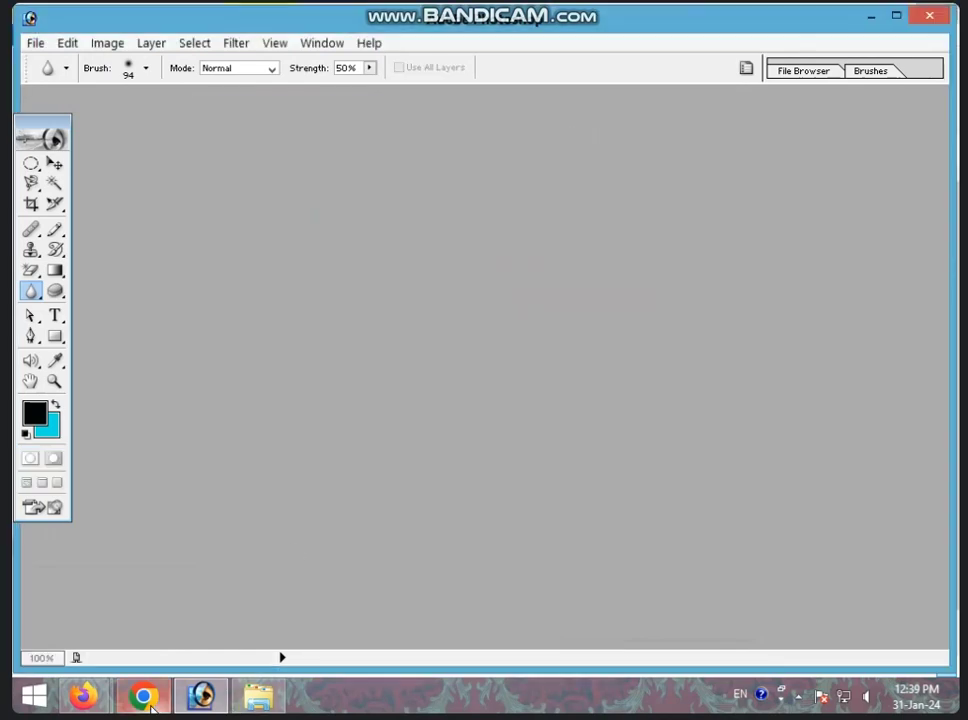
Search Google Images for 'NAIRA' in a new Chrome tab.
{"action": "left_click", "coordinate": [292, 620]}
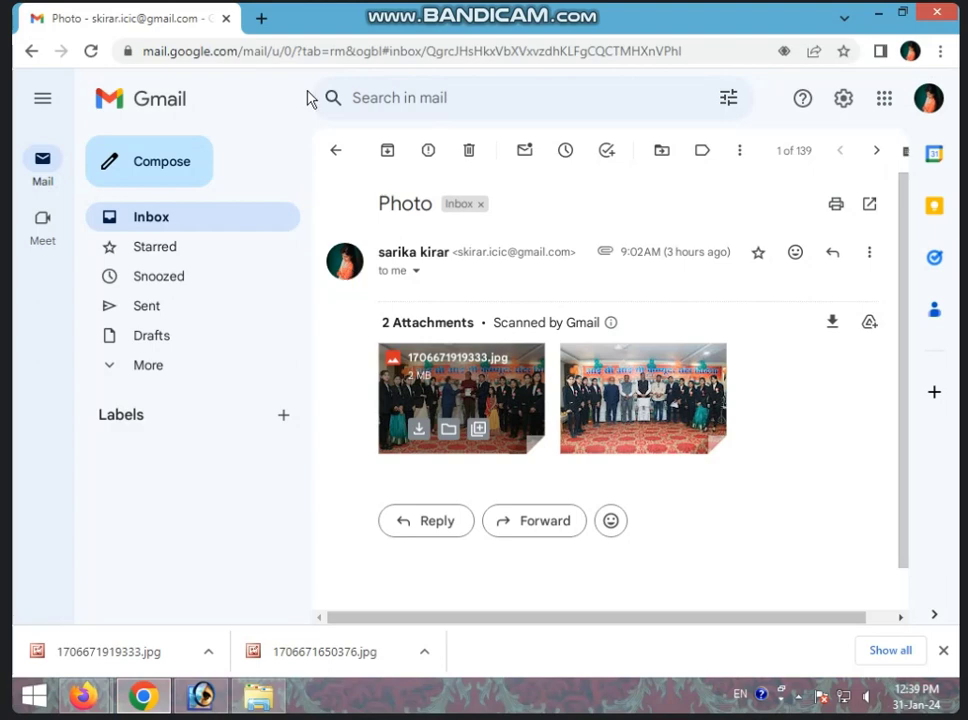
{"action": "left_click", "coordinate": [261, 18]}
{"action": "left_click", "coordinate": [380, 361]}
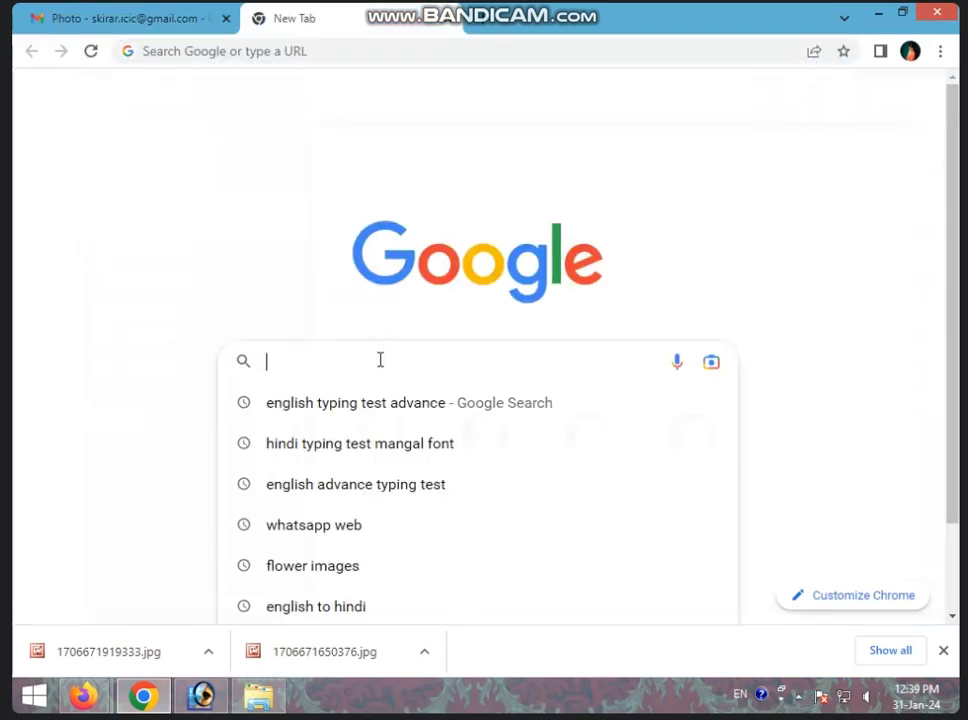
{"action": "type", "text": "NAIRA"}
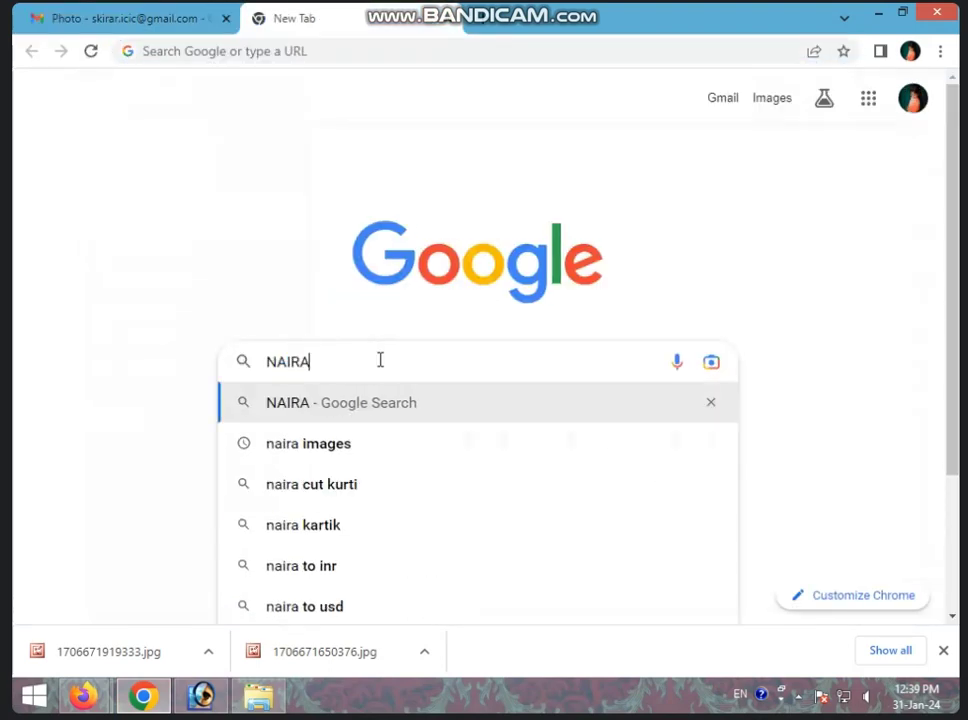
{"action": "key", "text": "Return"}
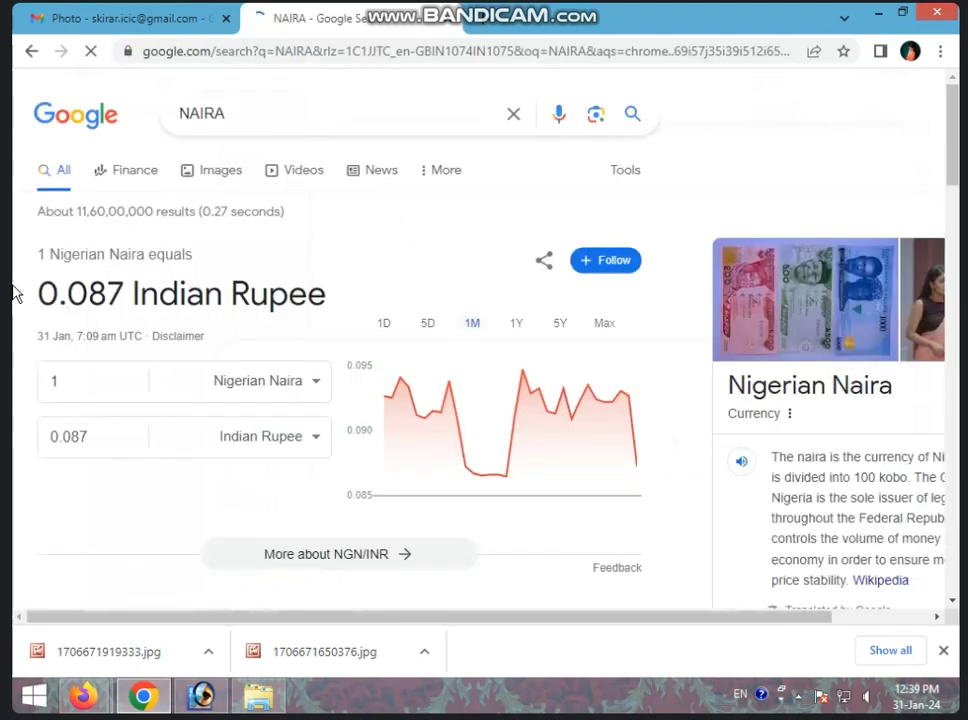
{"action": "left_click", "coordinate": [221, 178]}
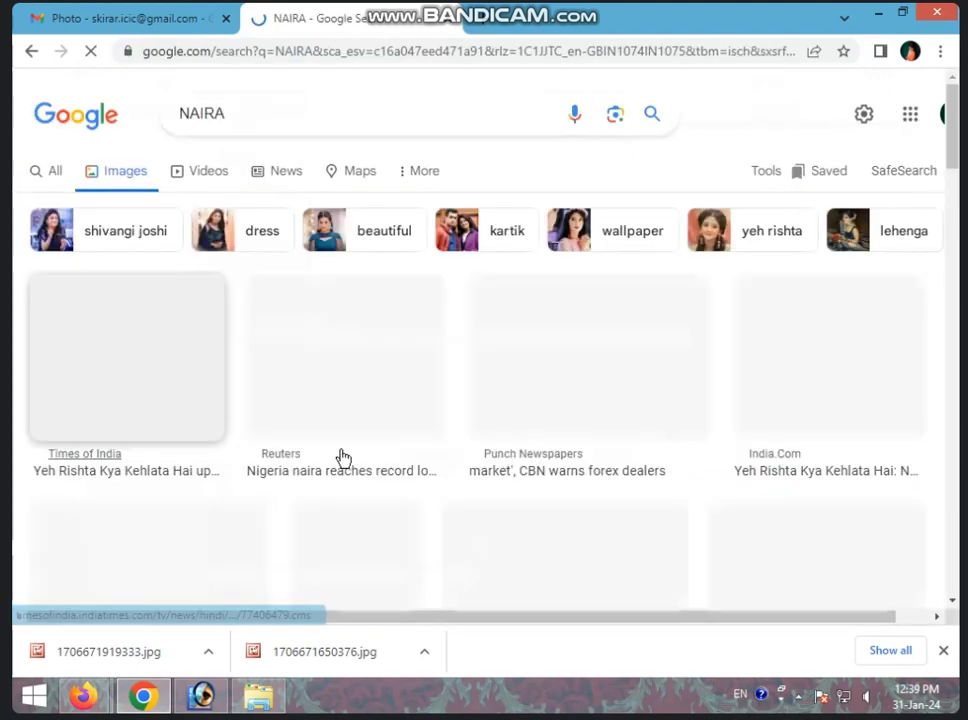
Preview the Tellychakkar photo of Naira and scroll further through the results.
{"action": "scroll", "coordinate": [381, 400], "scroll_direction": "down", "scroll_amount": 3}
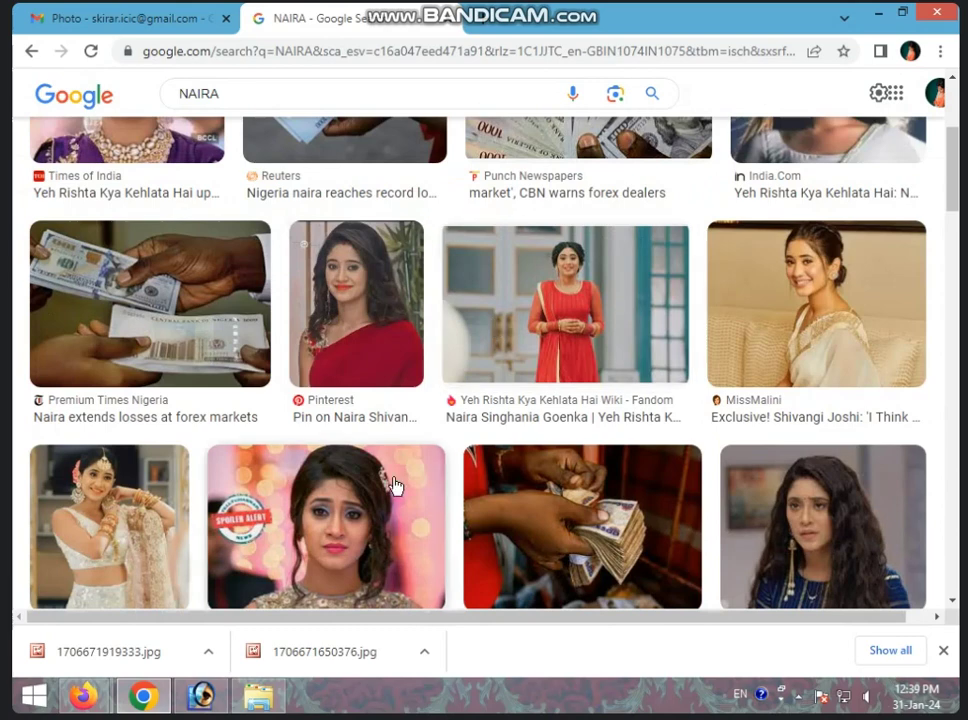
{"action": "left_click", "coordinate": [309, 523]}
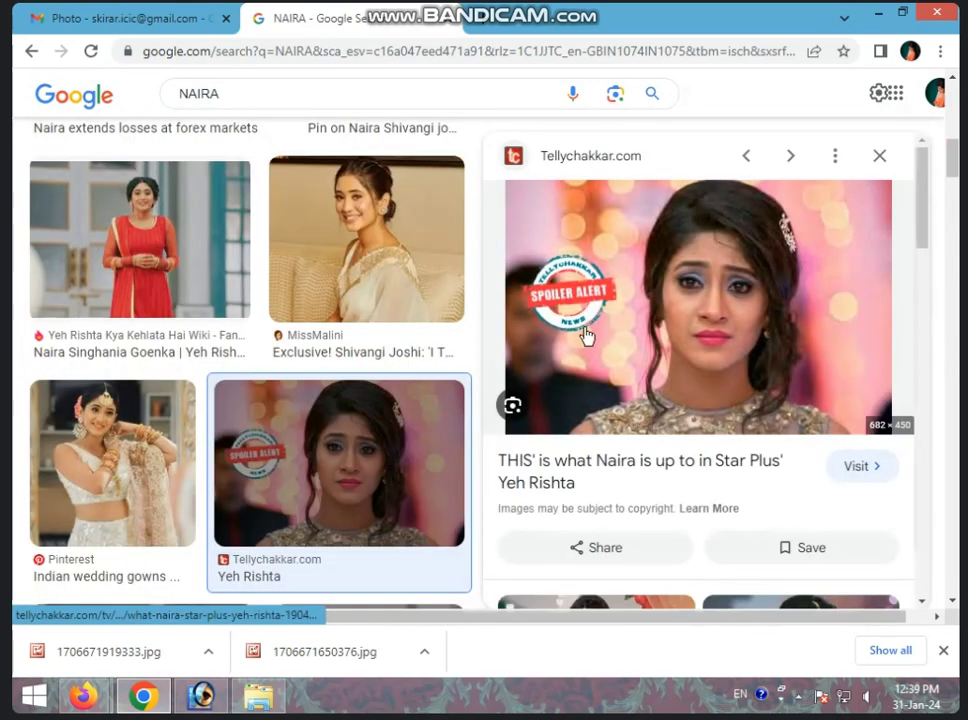
{"action": "right_click", "coordinate": [590, 310]}
{"action": "scroll", "coordinate": [316, 473], "scroll_direction": "down", "scroll_amount": 2}
{"action": "scroll", "coordinate": [290, 460], "scroll_direction": "down", "scroll_amount": 1}
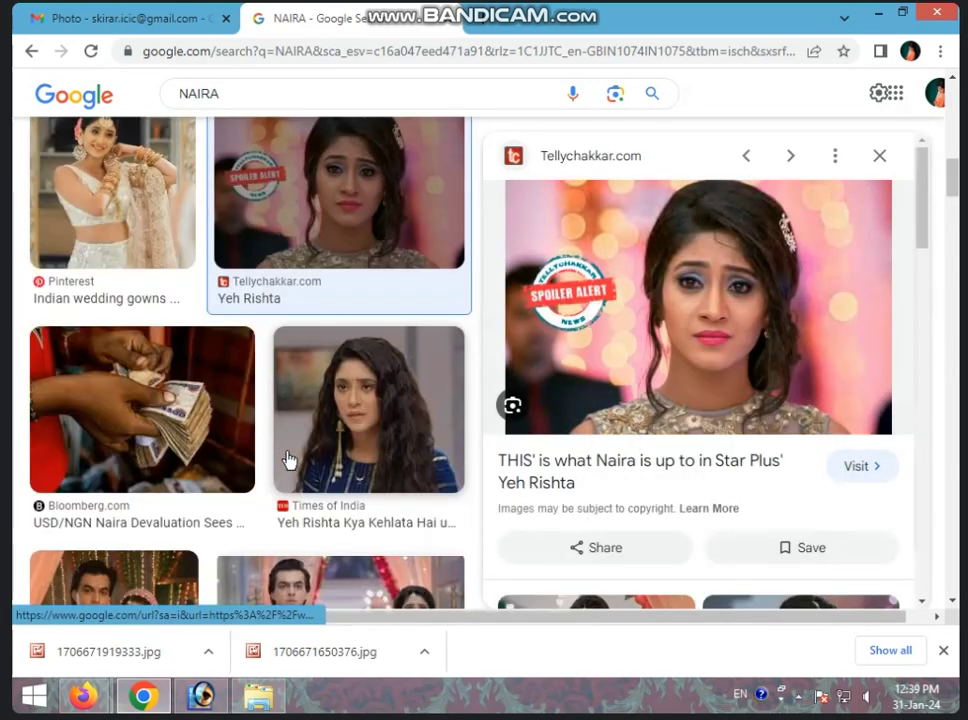
{"action": "scroll", "coordinate": [300, 470], "scroll_direction": "down", "scroll_amount": 1}
{"action": "scroll", "coordinate": [315, 477], "scroll_direction": "down", "scroll_amount": 3}
{"action": "scroll", "coordinate": [404, 404], "scroll_direction": "down", "scroll_amount": 1}
{"action": "scroll", "coordinate": [382, 339], "scroll_direction": "down", "scroll_amount": 2}
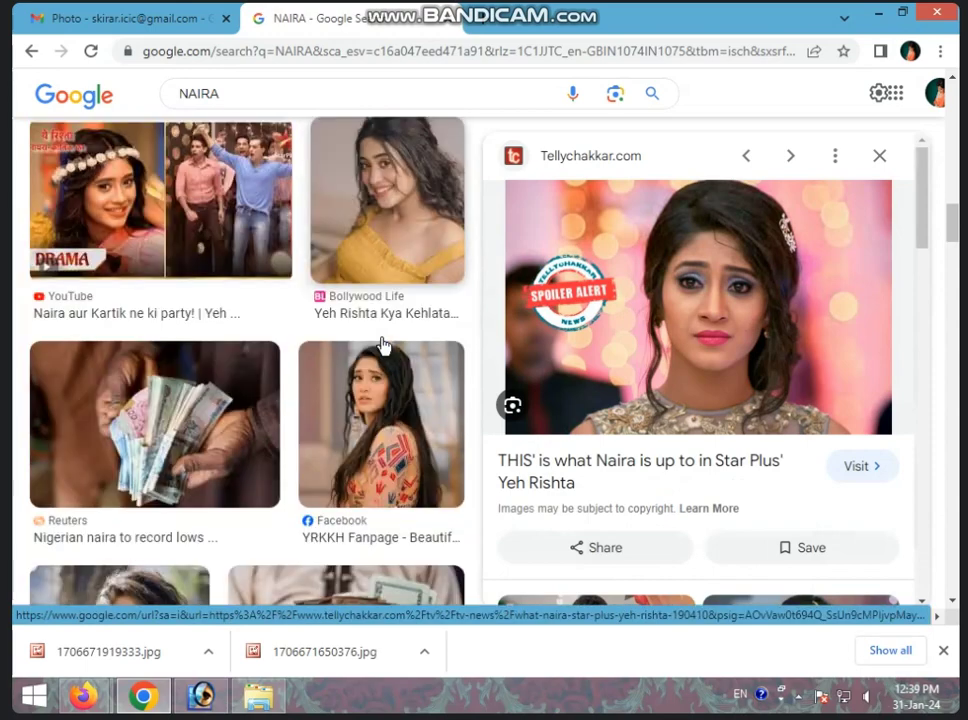
{"action": "scroll", "coordinate": [298, 339], "scroll_direction": "down", "scroll_amount": 2}
Copy the Times of India folded-hands photo and return to Photoshop.
{"action": "left_click", "coordinate": [262, 514]}
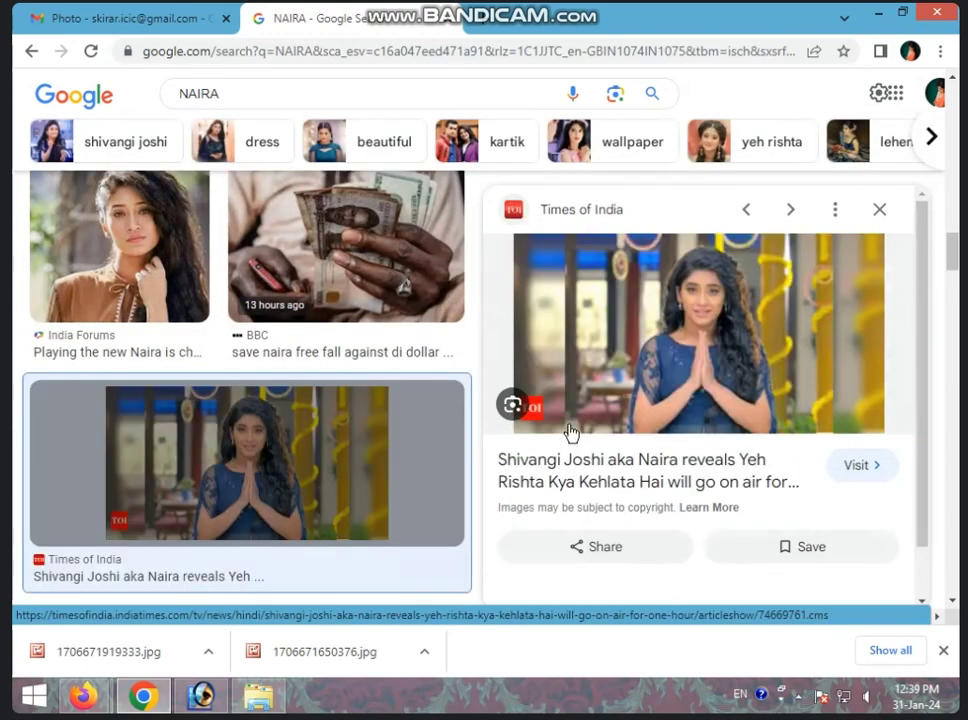
{"action": "right_click", "coordinate": [671, 318]}
{"action": "left_click", "coordinate": [740, 546]}
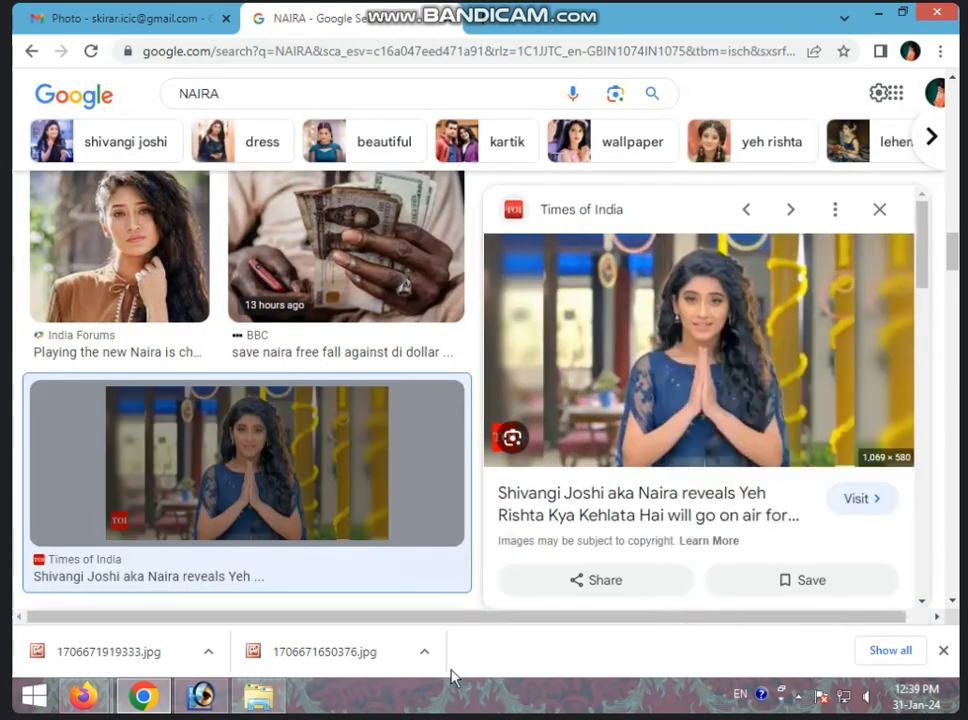
{"action": "left_click", "coordinate": [201, 695]}
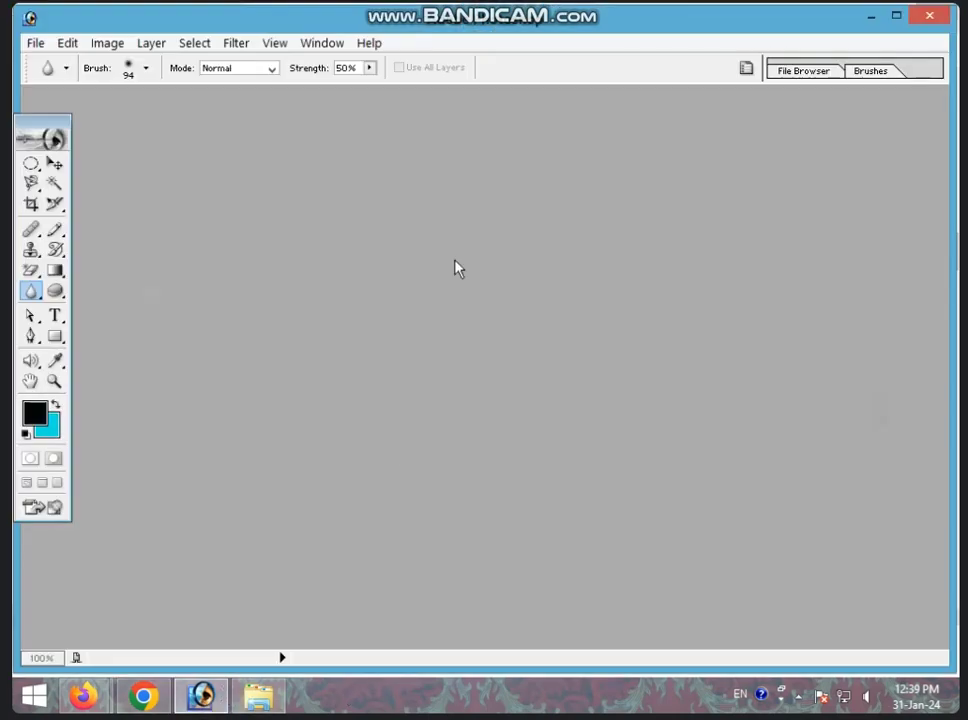
Paste the copied Naira photo into a new clipboard-sized document.
{"action": "key", "text": "ctrl+n"}
{"action": "key", "text": "Return"}
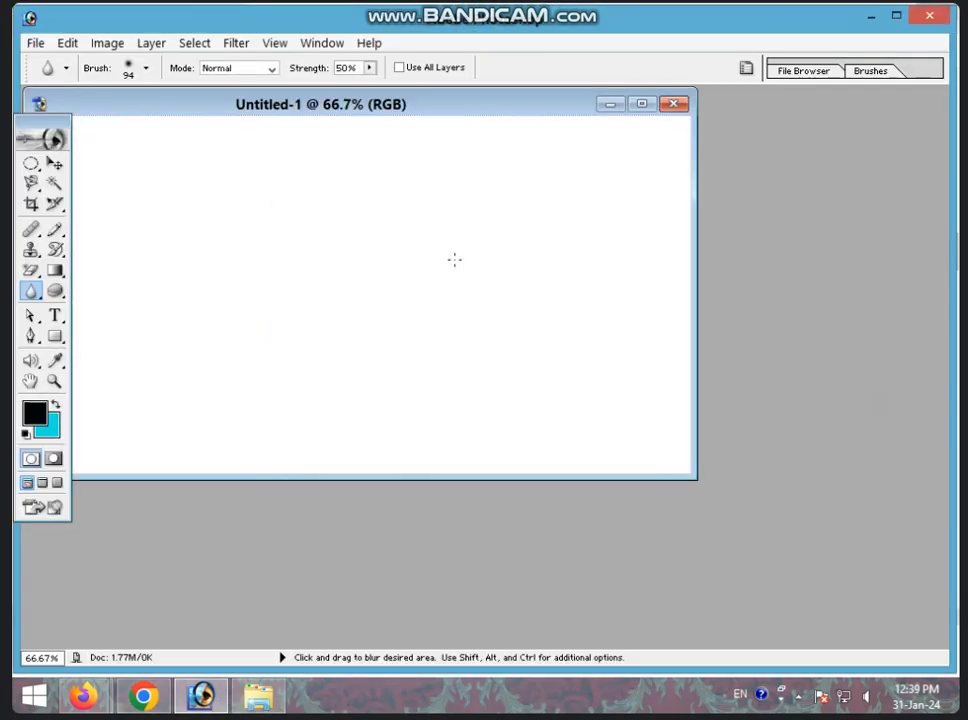
{"action": "key", "text": "ctrl+v"}
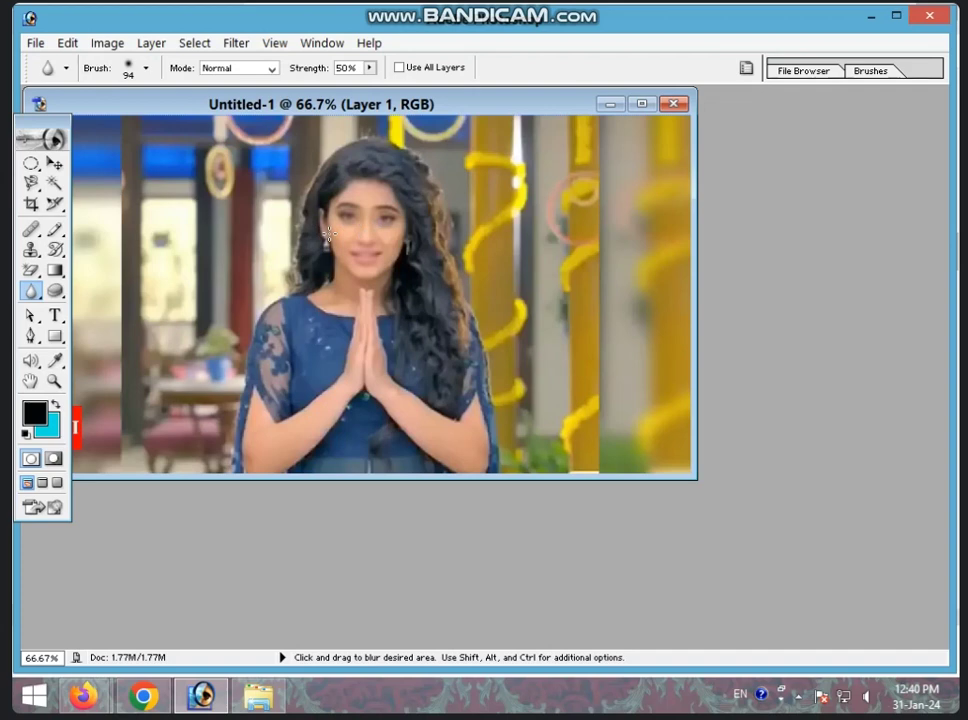
Blur the woman's face with a 200-pixel Blur brush.
{"action": "key", "text": "bracketright"}
{"action": "key", "text": "bracketright"}
{"action": "key", "text": "bracketright"}
{"action": "key", "text": "bracketright"}
{"action": "left_click_drag", "start_coordinate": [348, 226], "coordinate": [381, 254]}
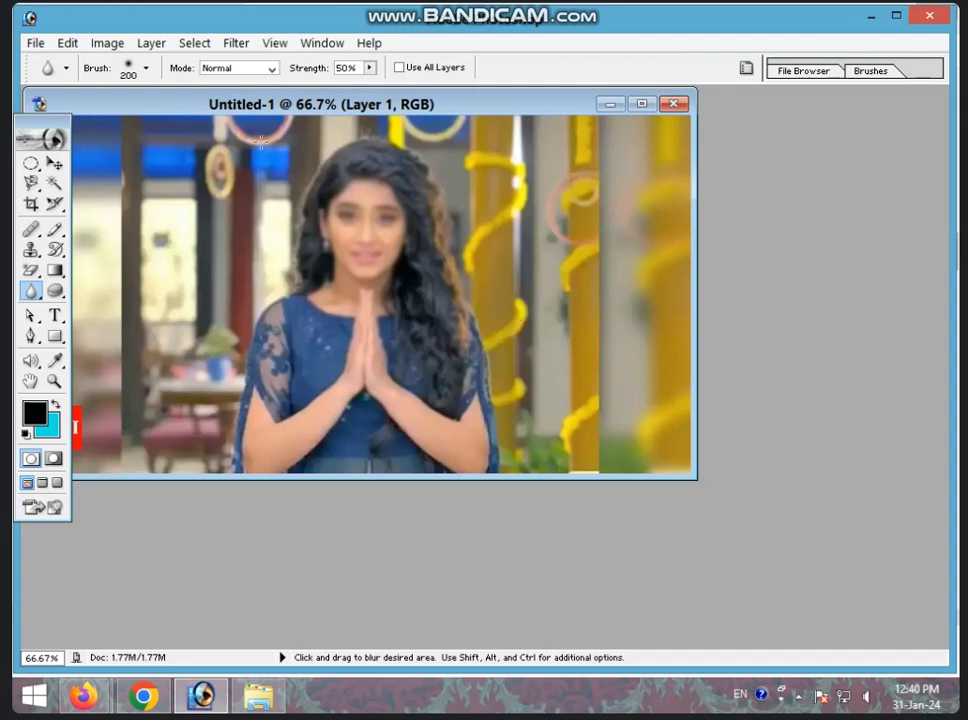
{"action": "left_click_drag", "start_coordinate": [31, 290], "coordinate": [70, 298]}
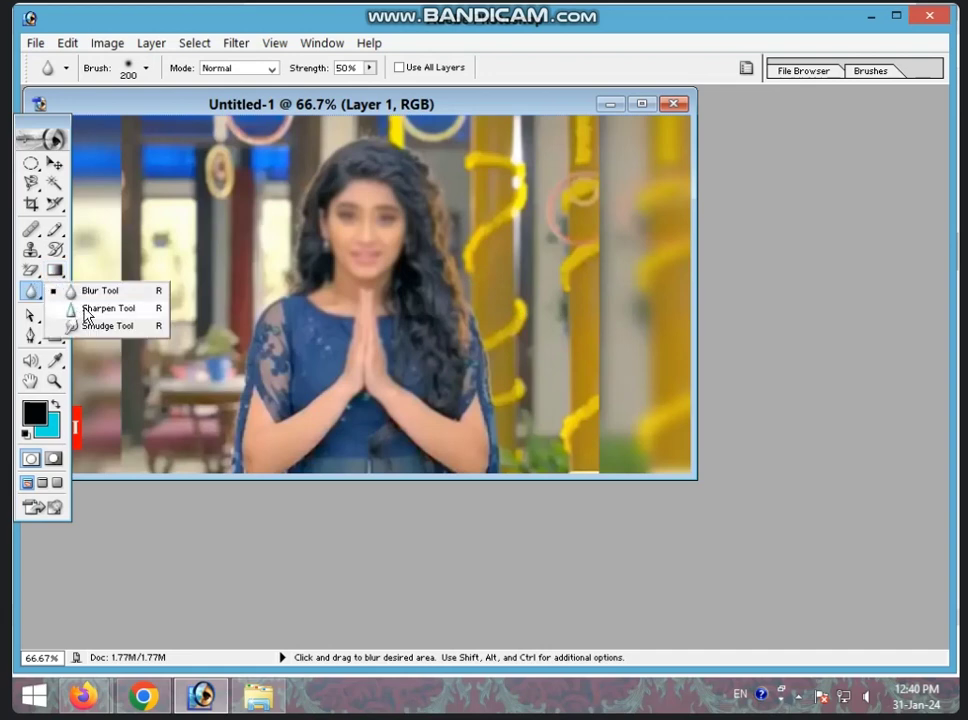
Paint the face with the History Brush, then close the document without saving.
{"action": "left_click", "coordinate": [88, 315]}
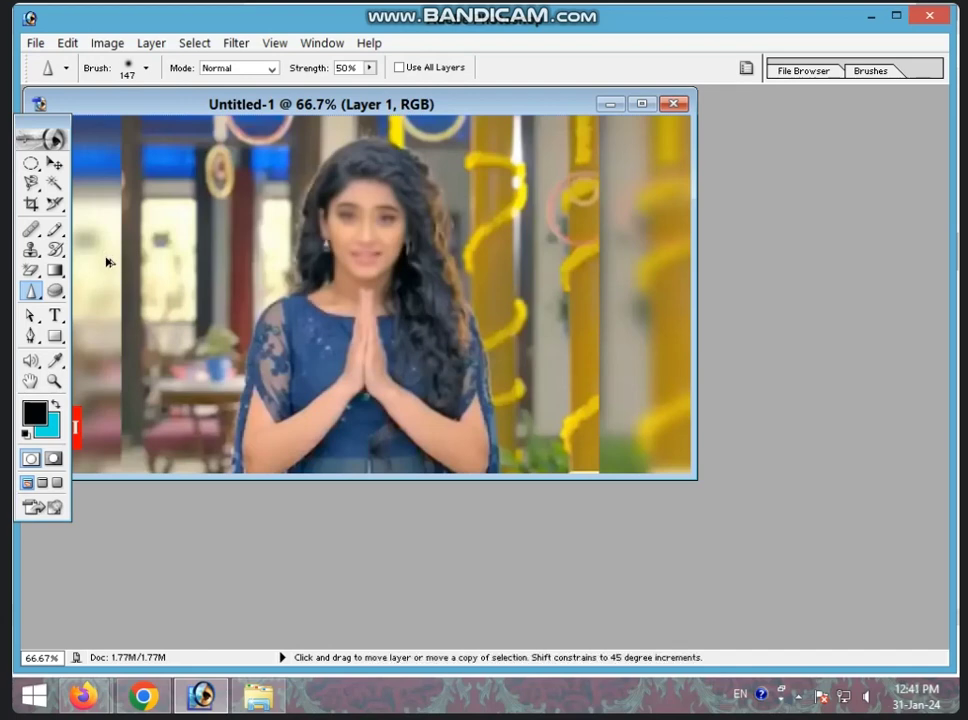
{"action": "left_click", "coordinate": [57, 250]}
{"action": "left_click", "coordinate": [96, 250]}
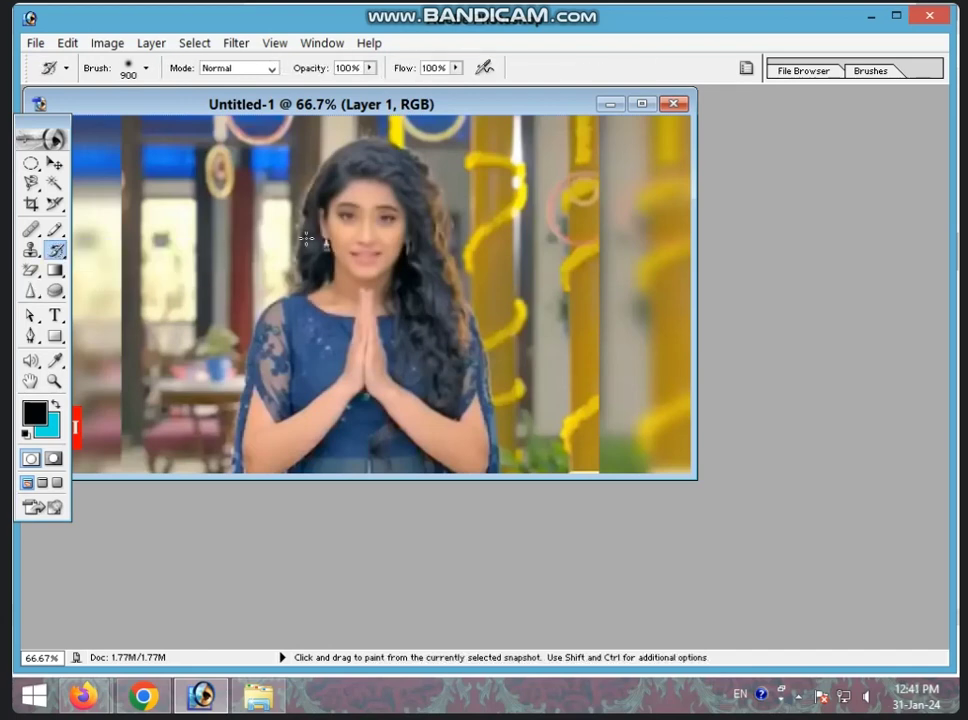
{"action": "left_click_drag", "start_coordinate": [347, 234], "coordinate": [391, 225]}
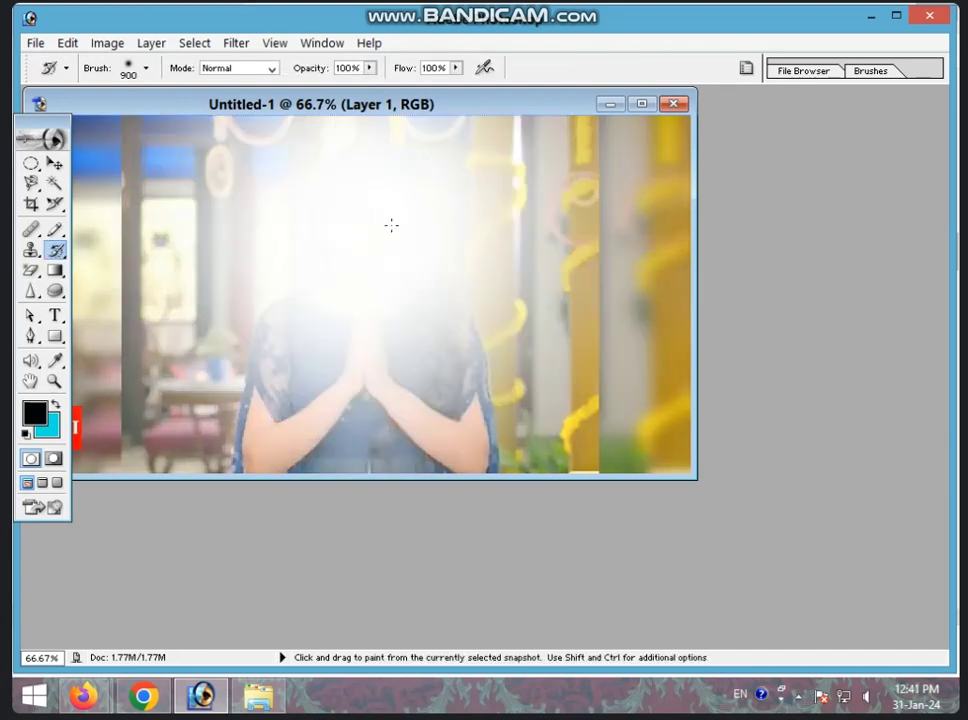
{"action": "left_click", "coordinate": [673, 104]}
{"action": "left_click", "coordinate": [506, 286]}
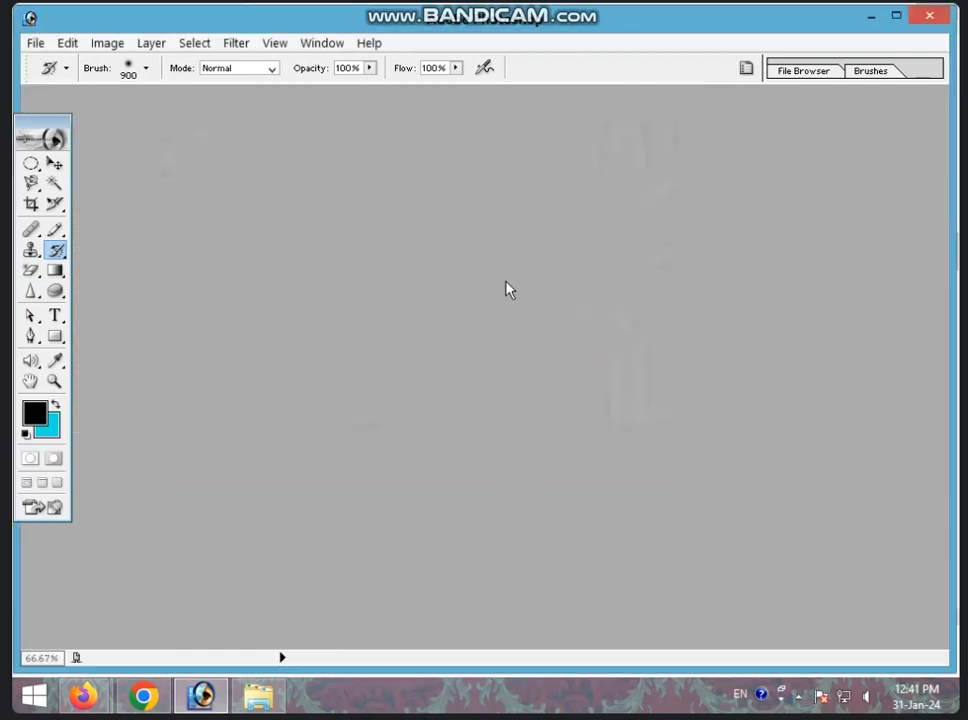
Paste the photo into a new document and sharpen the face with a 200 Sharpen brush.
{"action": "key", "text": "ctrl+n"}
{"action": "key", "text": "Return"}
{"action": "key", "text": "ctrl+v"}
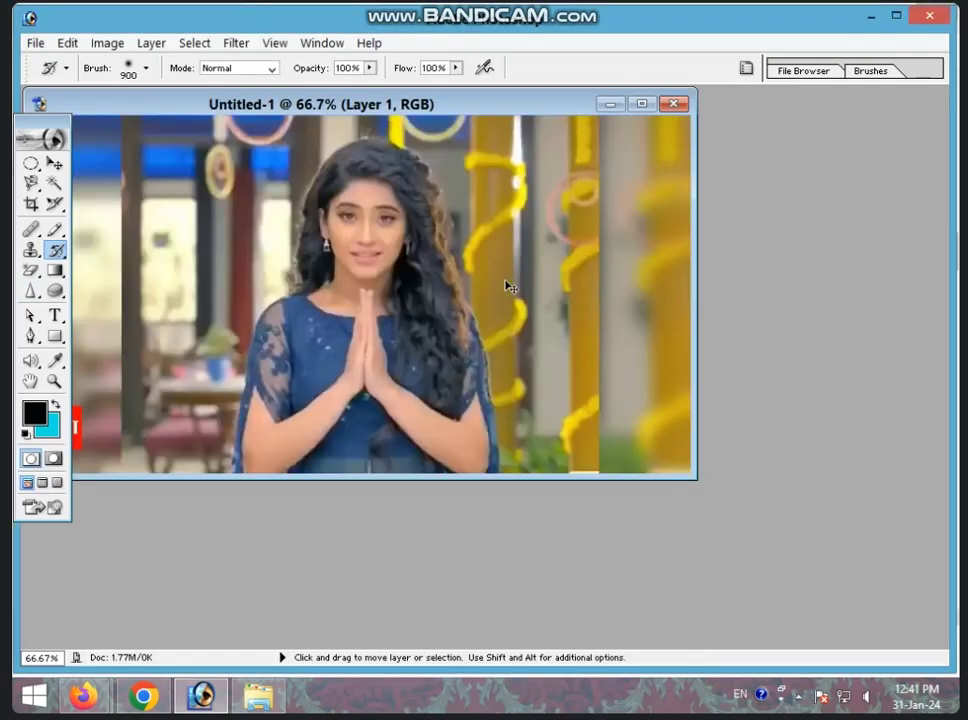
{"action": "left_click", "coordinate": [33, 292]}
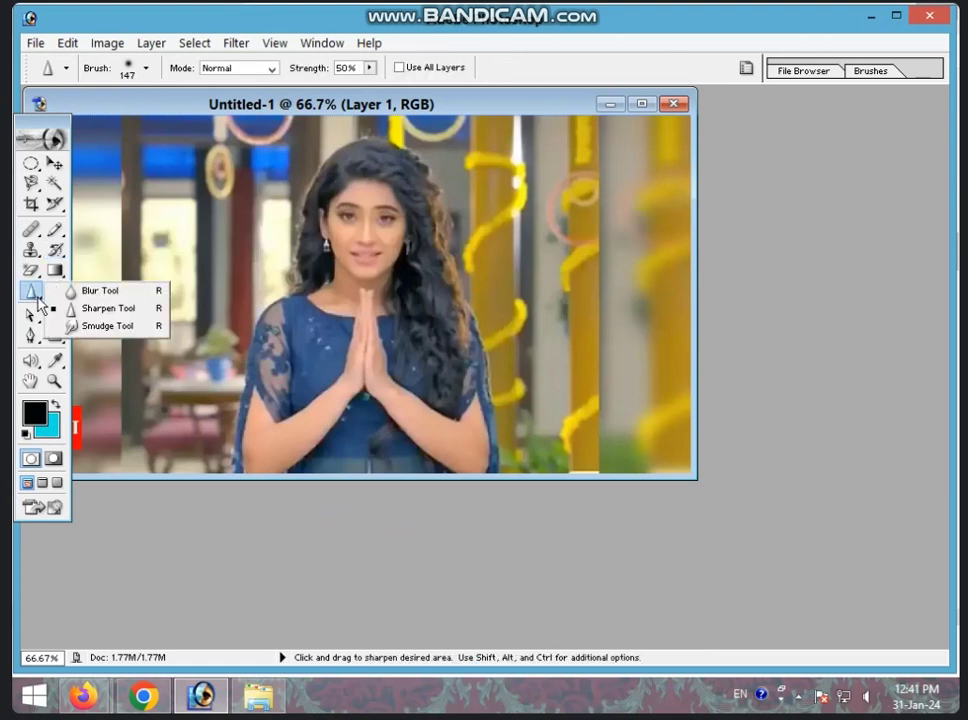
{"action": "left_click", "coordinate": [100, 308]}
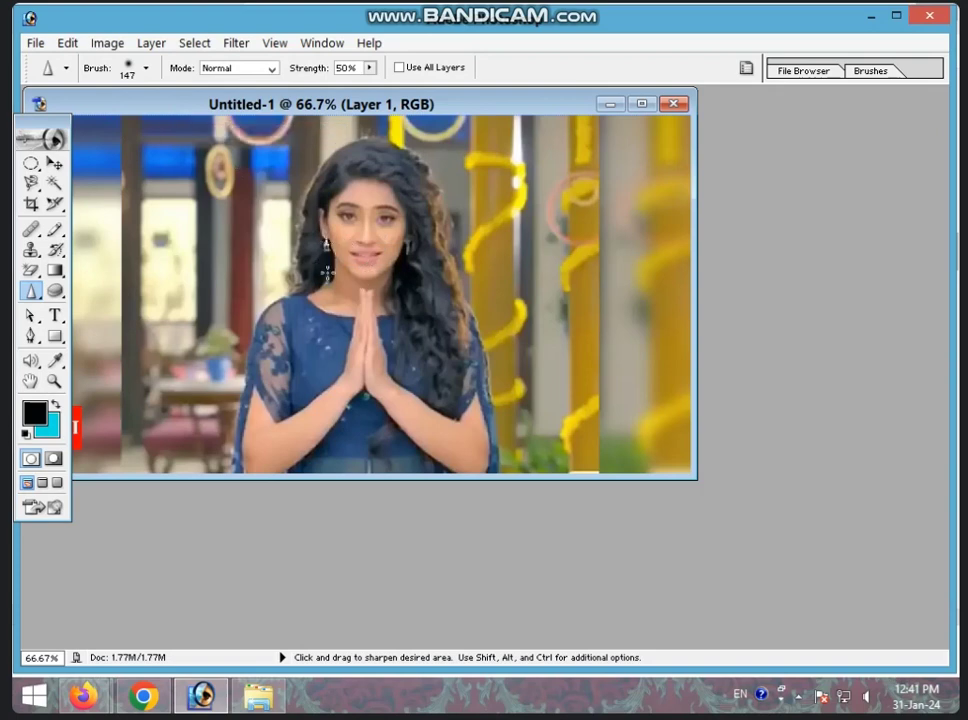
{"action": "key", "text": "bracketright"}
{"action": "key", "text": "bracketright"}
{"action": "key", "text": "bracketright"}
{"action": "left_click_drag", "start_coordinate": [402, 237], "coordinate": [400, 258]}
{"action": "key", "text": "ctrl"}
Select the Smudge Tool (31 brush, 50% strength) and smear the hair beside the woman's face.
{"action": "left_click", "coordinate": [31, 290]}
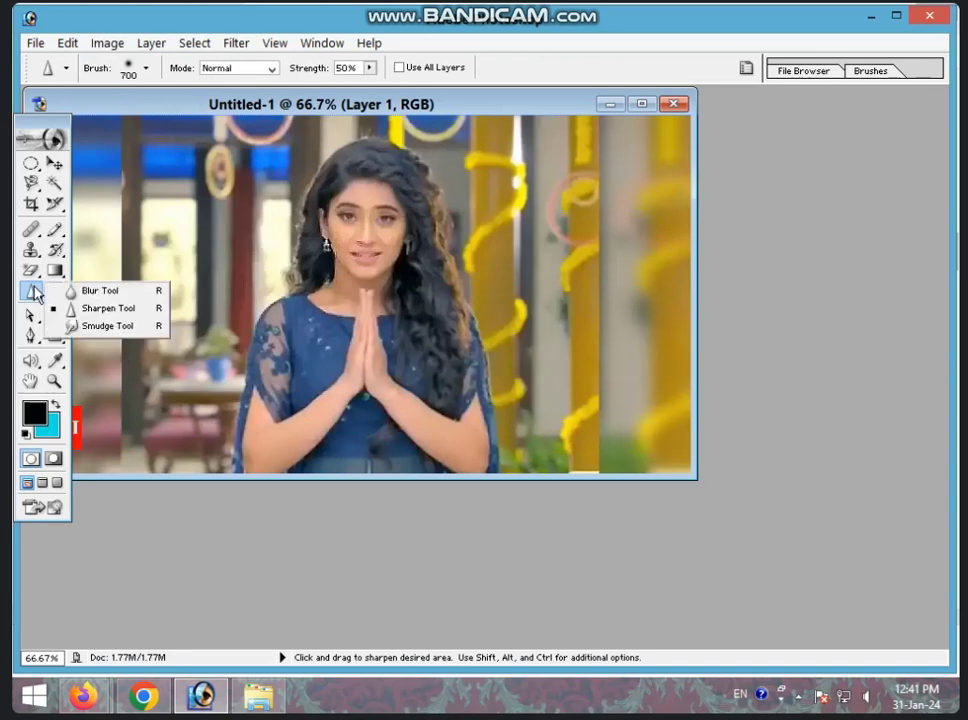
{"action": "left_click_drag", "start_coordinate": [62, 316], "coordinate": [66, 326]}
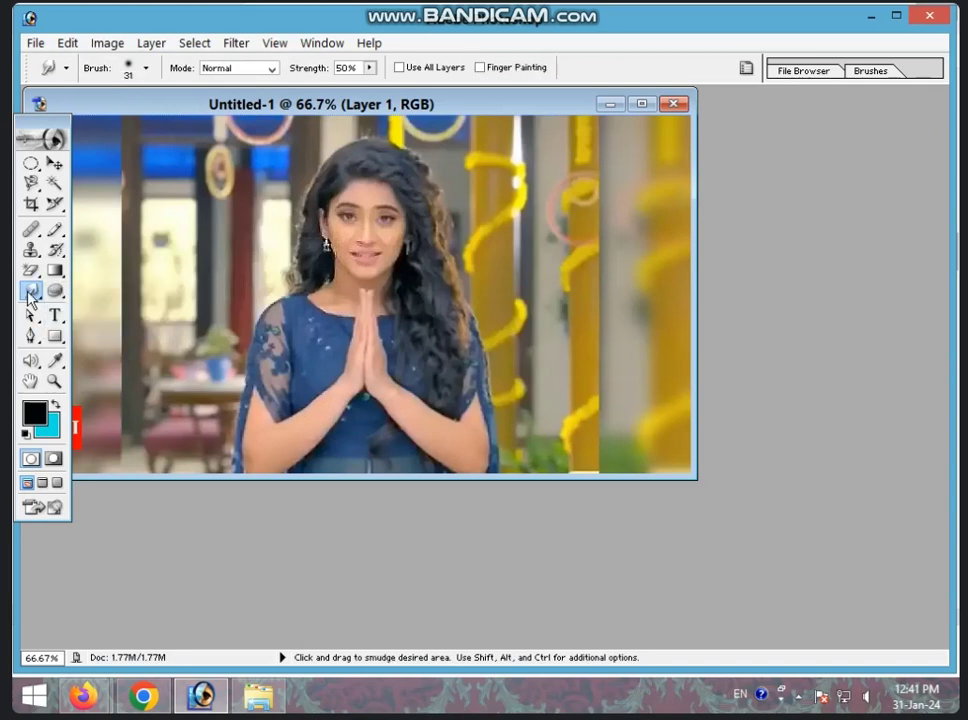
{"action": "left_click_drag", "start_coordinate": [31, 290], "coordinate": [64, 330]}
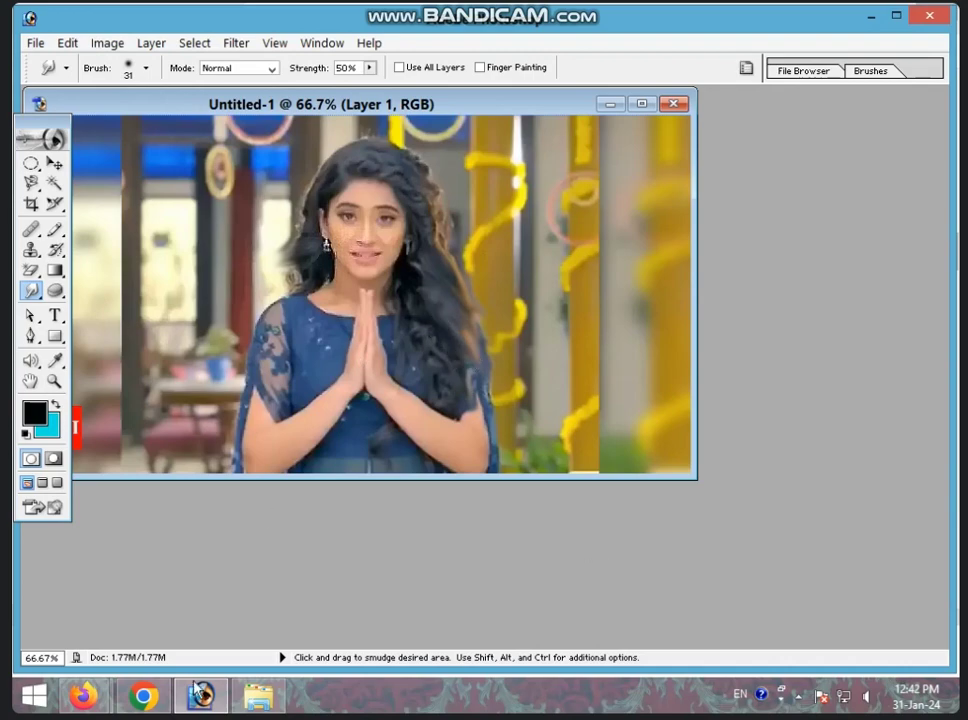
Run a Google search for NATURE in a new browser tab.
{"action": "left_click", "coordinate": [150, 697]}
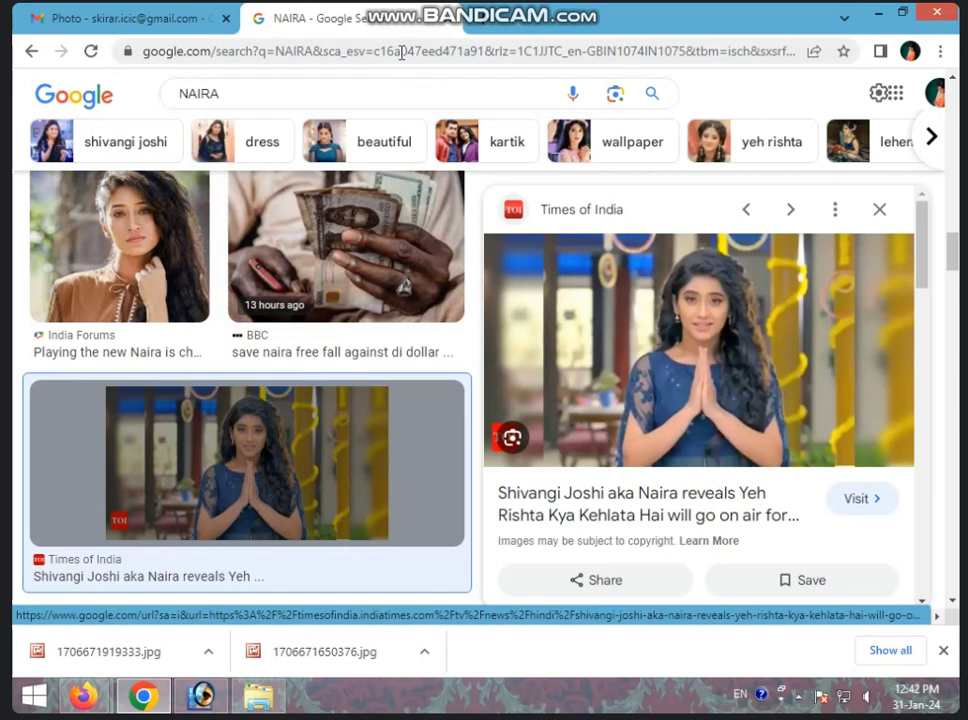
{"action": "left_click", "coordinate": [478, 18]}
{"action": "left_click", "coordinate": [408, 361]}
{"action": "type", "text": "N"}
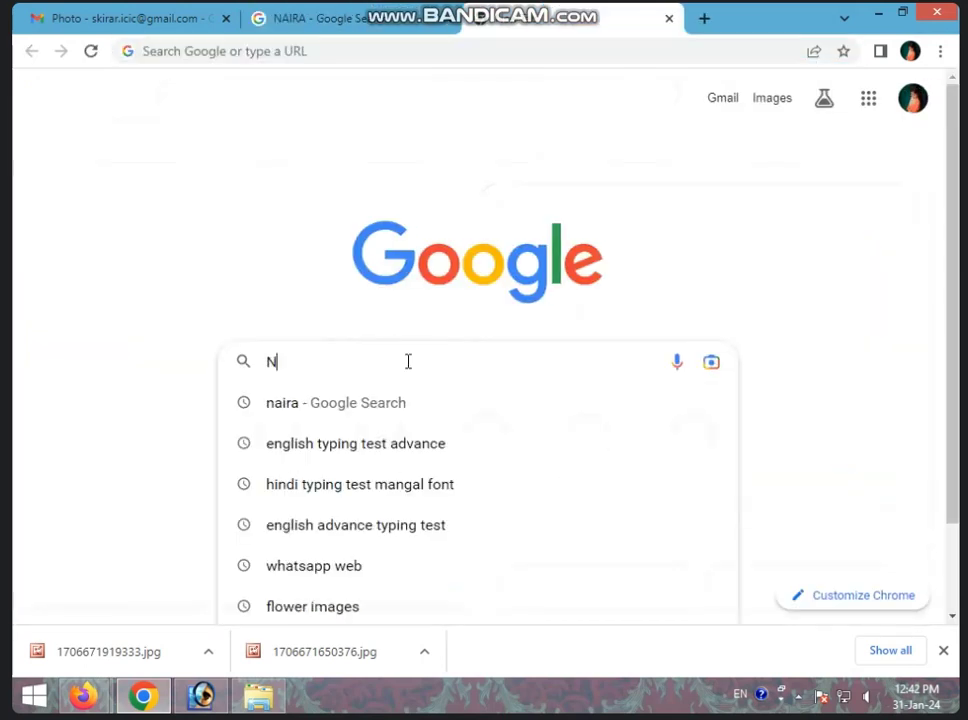
{"action": "type", "text": "ATUR"}
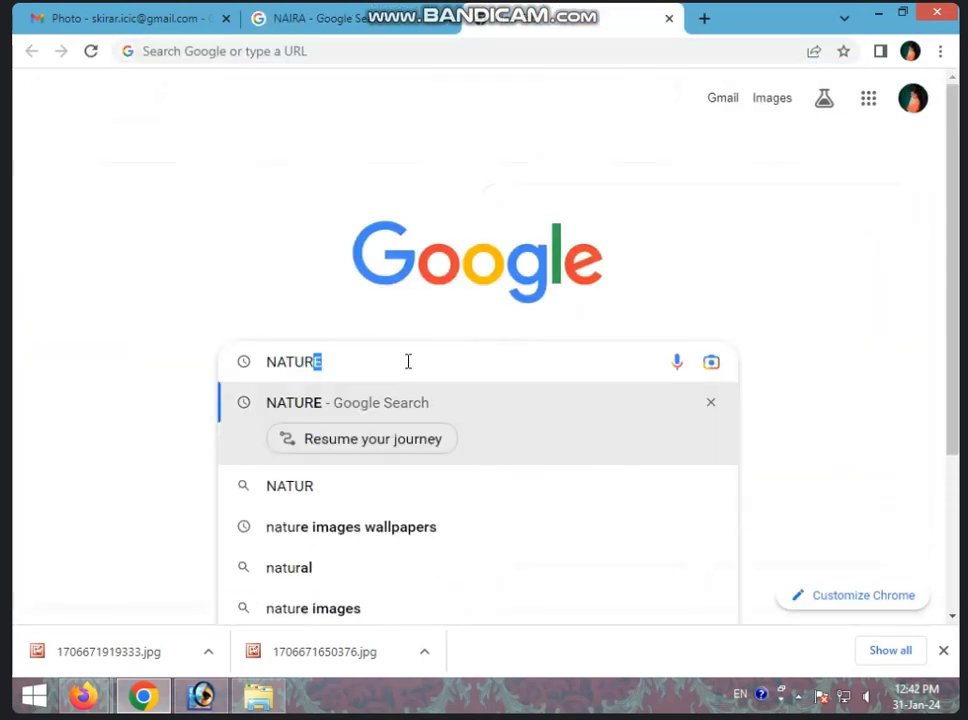
{"action": "type", "text": "E"}
{"action": "key", "text": "Return"}
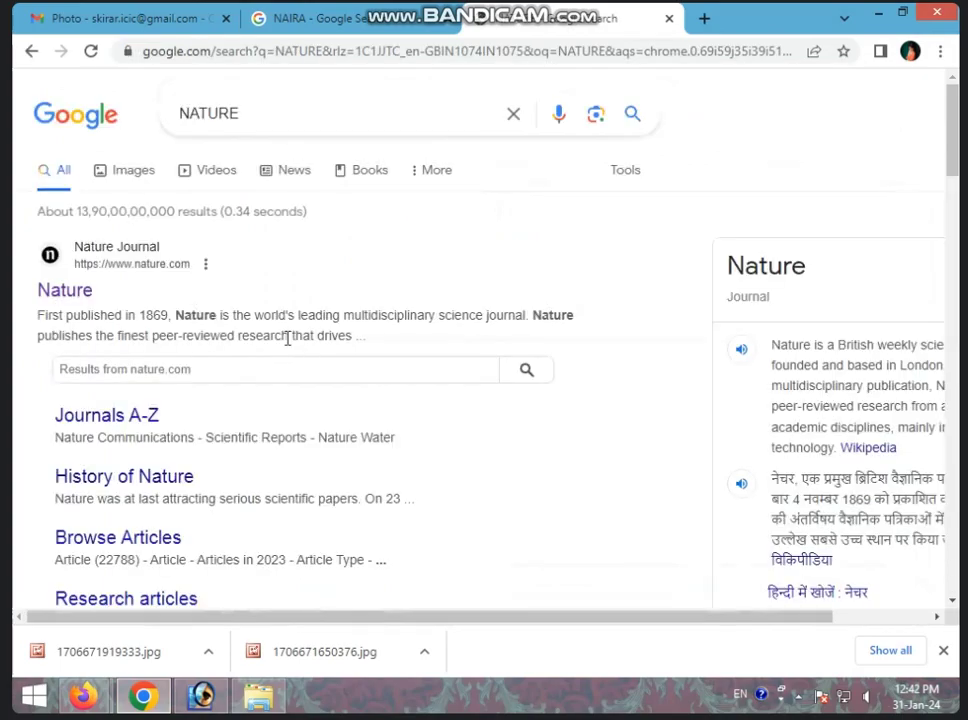
Browse the NATURE image results for a suitable landscape photo.
{"action": "left_click", "coordinate": [131, 174]}
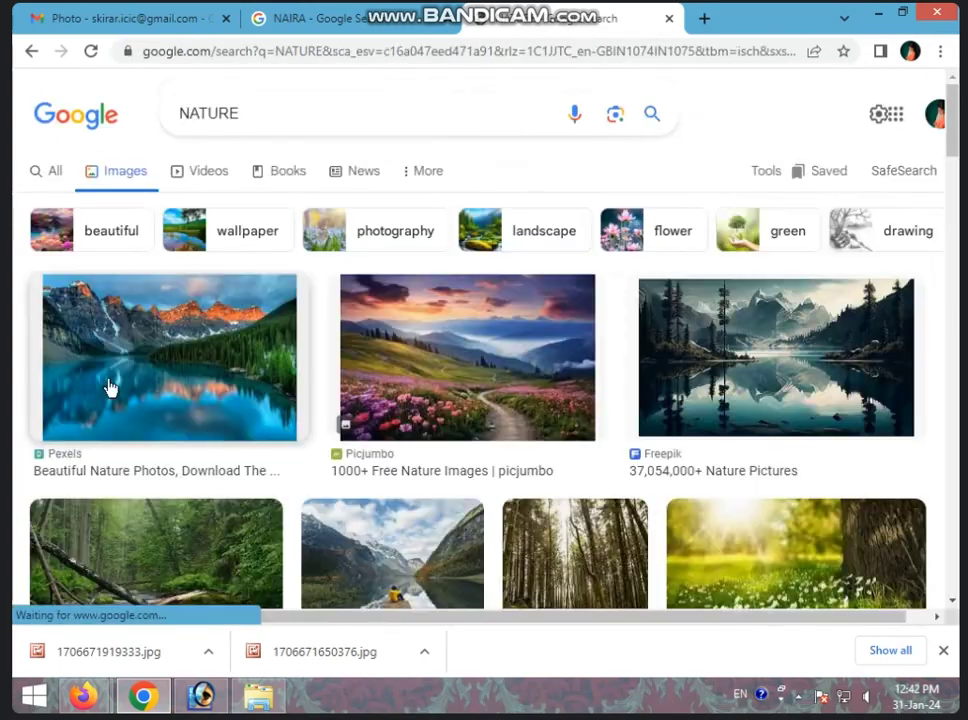
{"action": "scroll", "coordinate": [270, 408], "scroll_direction": "down", "scroll_amount": 3}
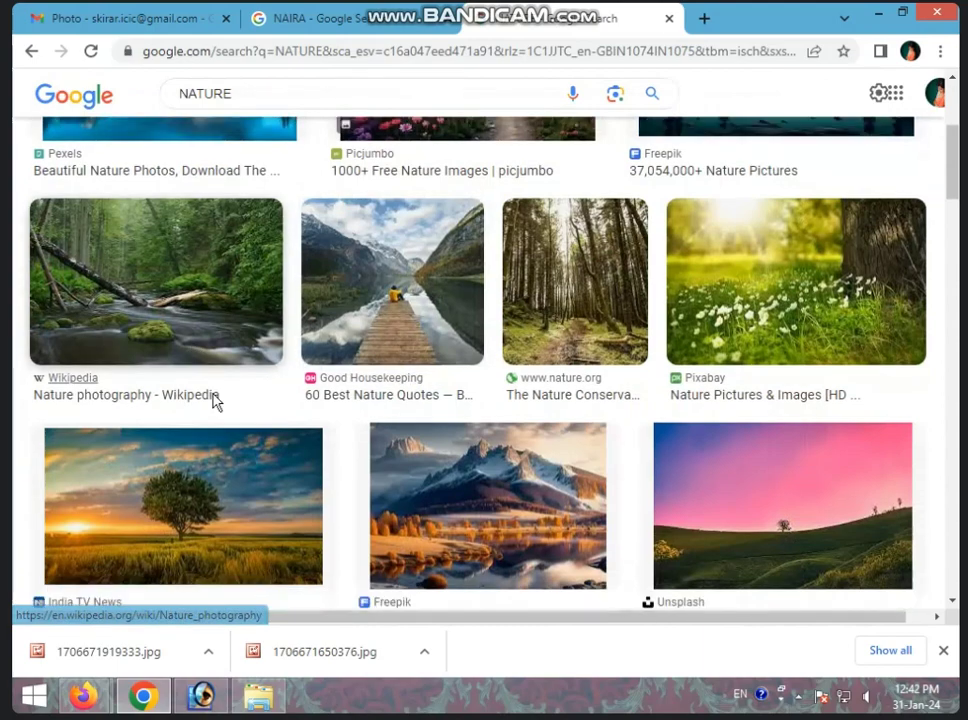
{"action": "scroll", "coordinate": [216, 400], "scroll_direction": "down", "scroll_amount": 2}
{"action": "scroll", "coordinate": [309, 404], "scroll_direction": "down", "scroll_amount": 2}
{"action": "scroll", "coordinate": [309, 404], "scroll_direction": "down", "scroll_amount": 2}
{"action": "scroll", "coordinate": [410, 430], "scroll_direction": "down", "scroll_amount": 1}
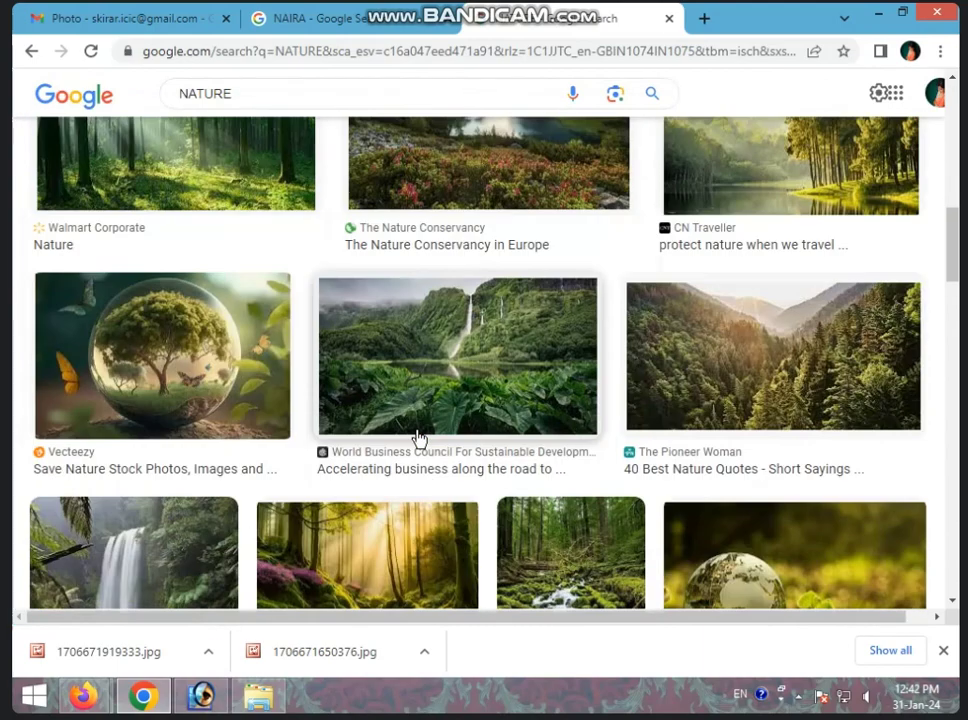
{"action": "scroll", "coordinate": [417, 439], "scroll_direction": "down", "scroll_amount": 2}
{"action": "scroll", "coordinate": [417, 439], "scroll_direction": "down", "scroll_amount": 1}
{"action": "scroll", "coordinate": [418, 439], "scroll_direction": "down", "scroll_amount": 1}
{"action": "scroll", "coordinate": [418, 439], "scroll_direction": "down", "scroll_amount": 3}
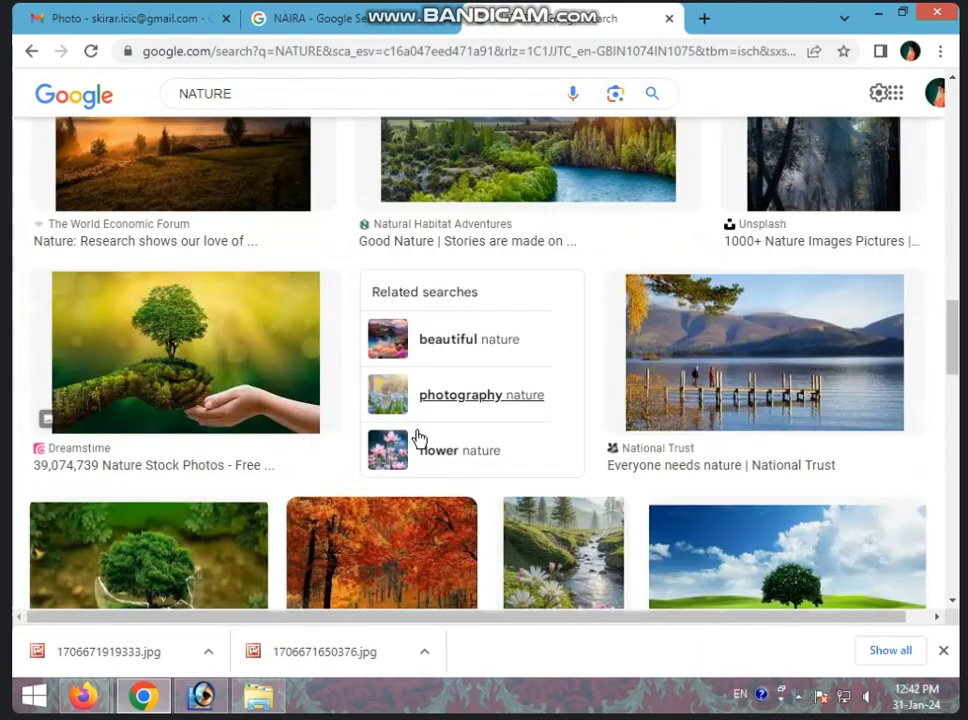
{"action": "scroll", "coordinate": [450, 413], "scroll_direction": "up", "scroll_amount": 2}
{"action": "scroll", "coordinate": [470, 422], "scroll_direction": "down", "scroll_amount": 1}
{"action": "scroll", "coordinate": [490, 430], "scroll_direction": "down", "scroll_amount": 1}
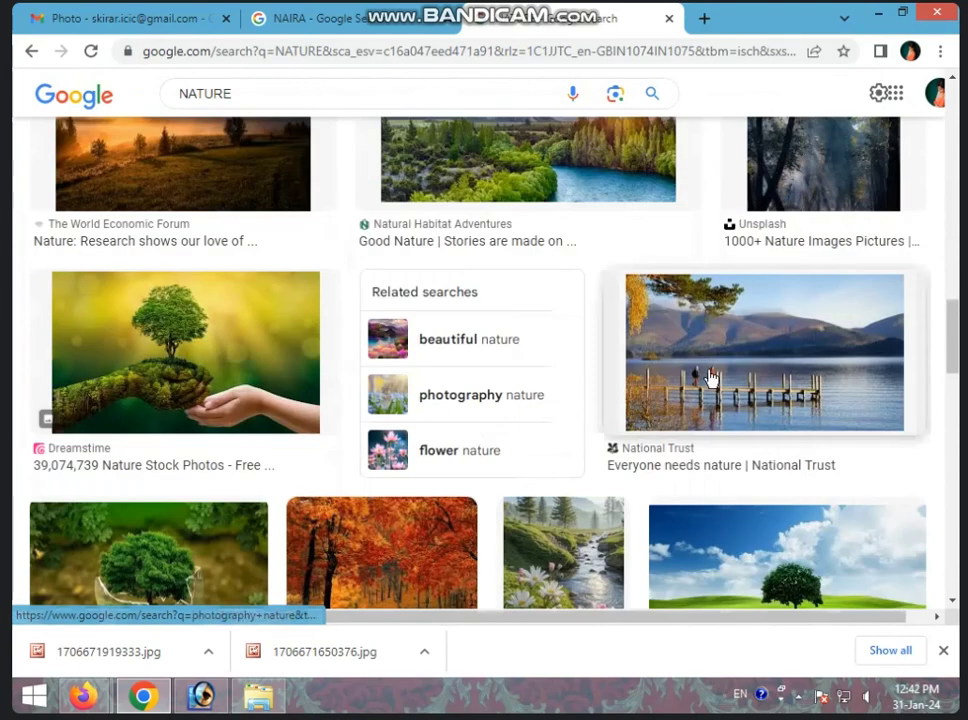
Copy the National Trust lakeside jetty photo and return to Photoshop.
{"action": "left_click", "coordinate": [713, 378]}
{"action": "right_click", "coordinate": [634, 280]}
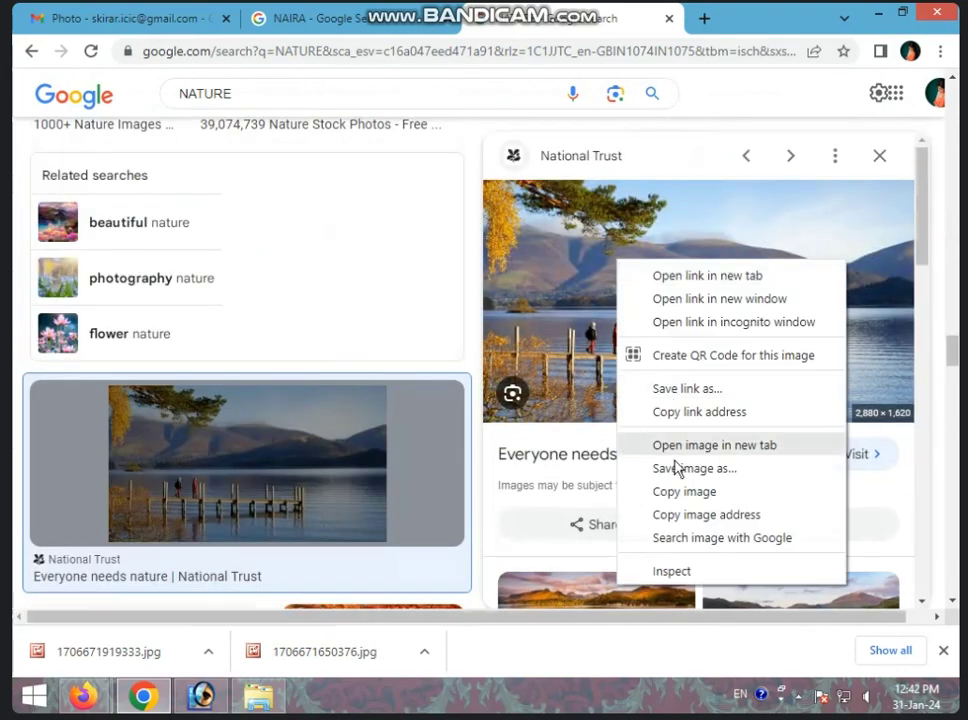
{"action": "left_click", "coordinate": [676, 491]}
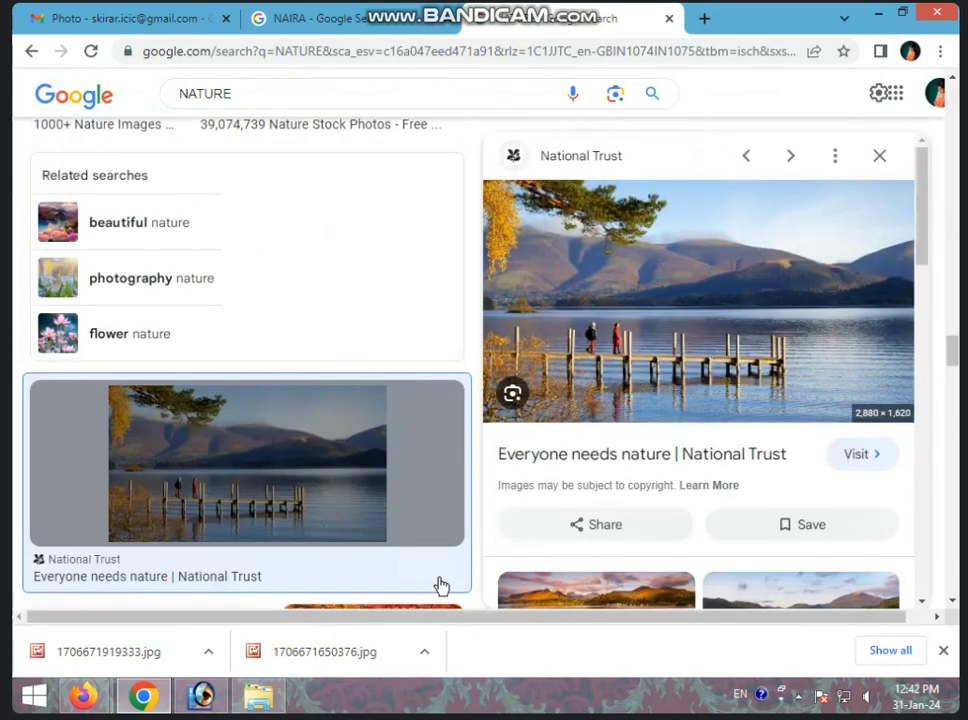
{"action": "left_click", "coordinate": [201, 695]}
Paste the lakeside photo into a new 1069 × 580 pixel document.
{"action": "key", "text": "ctrl+n"}
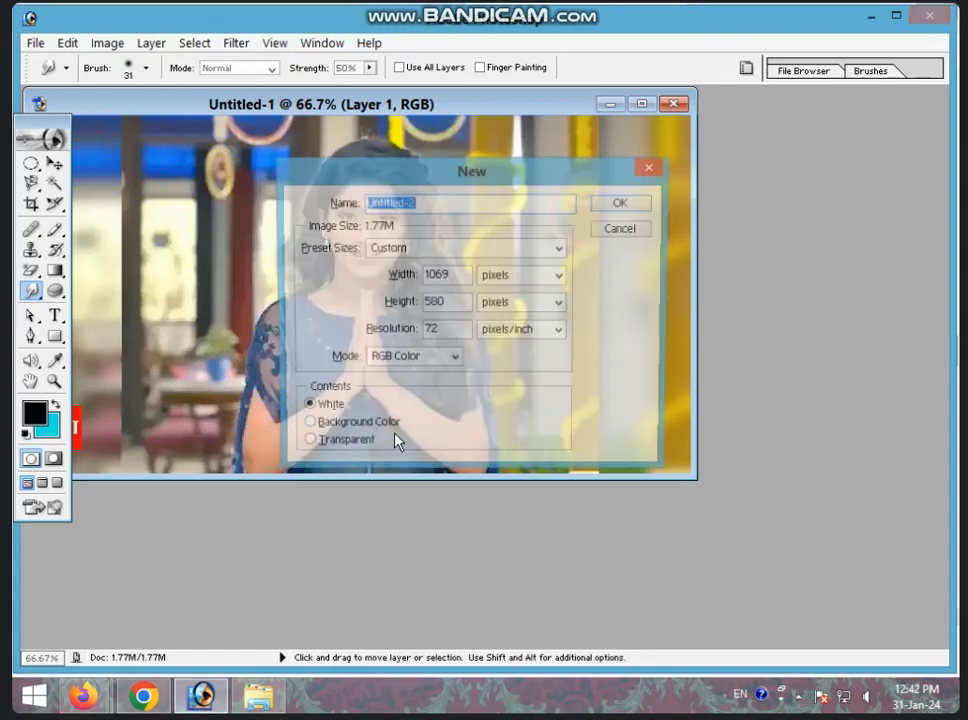
{"action": "key", "text": "Return"}
{"action": "key", "text": "ctrl+v"}
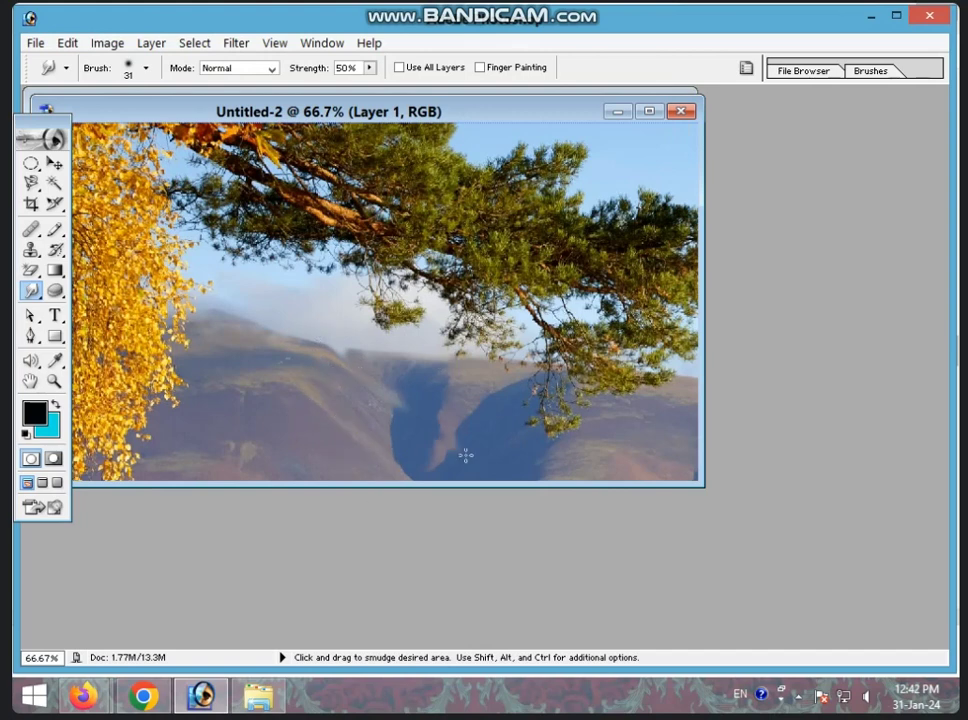
Smudge a patch of the valley ridge, then bring Untitled-1 to the front.
{"action": "left_click_drag", "start_coordinate": [408, 441], "coordinate": [423, 472]}
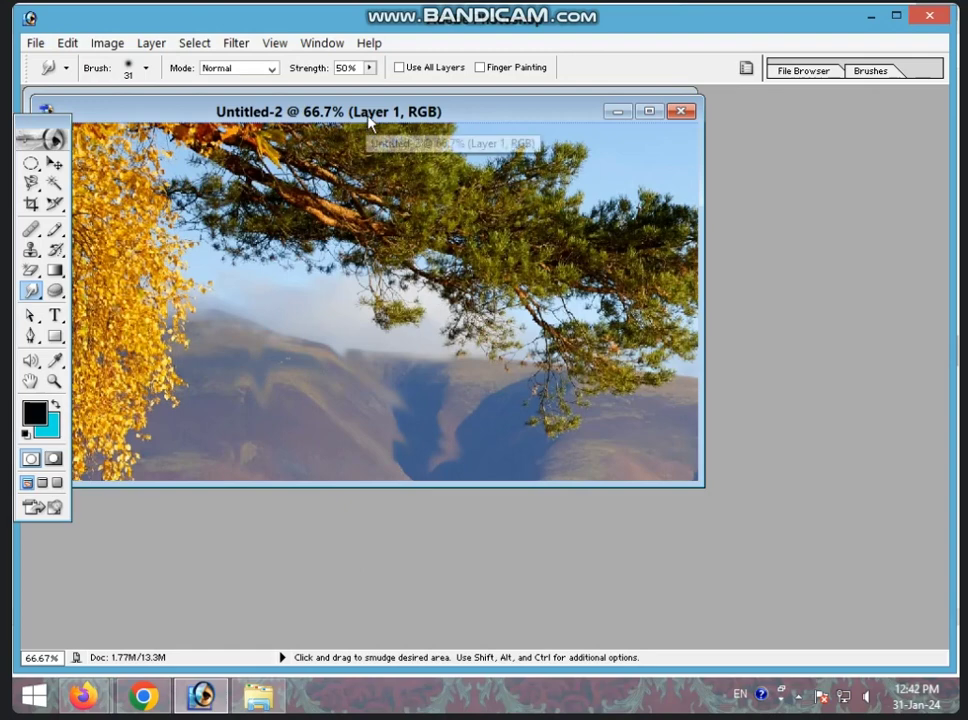
{"action": "left_click_drag", "start_coordinate": [369, 121], "coordinate": [404, 388]}
{"action": "left_click", "coordinate": [435, 320]}
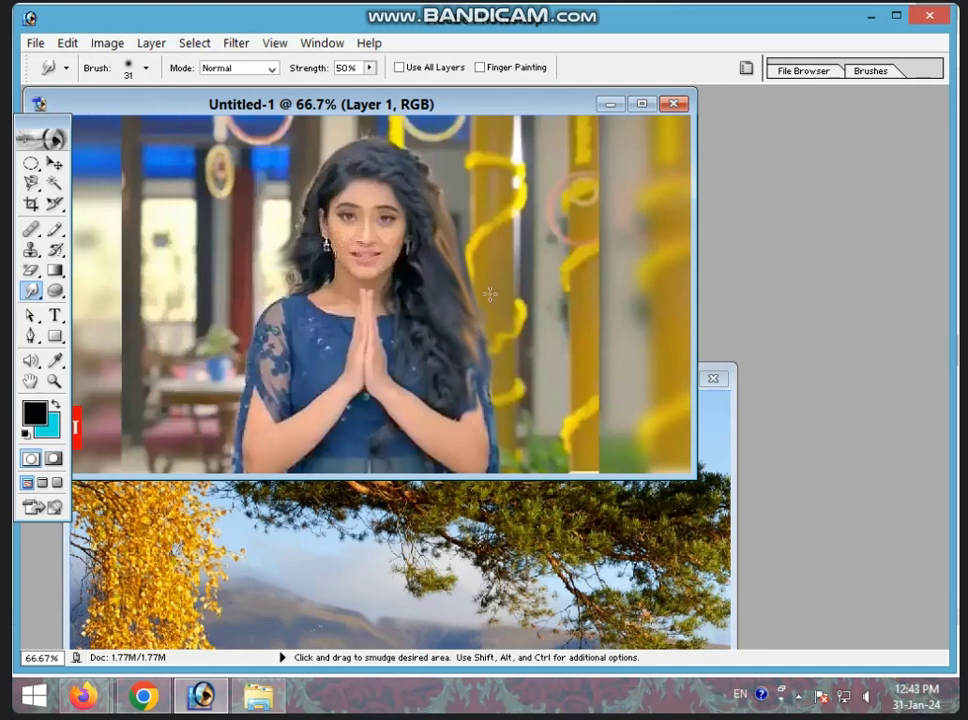
Browse the Blur and Dodge tool flyouts, ending on the Move Tool.
{"action": "left_click", "coordinate": [32, 291]}
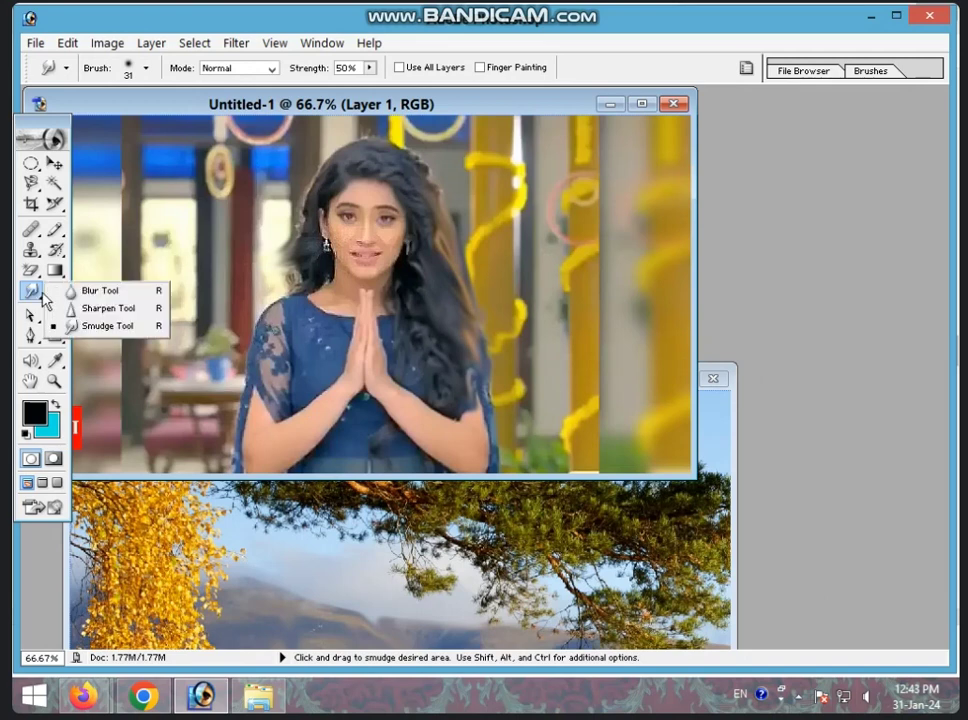
{"action": "left_click", "coordinate": [54, 290]}
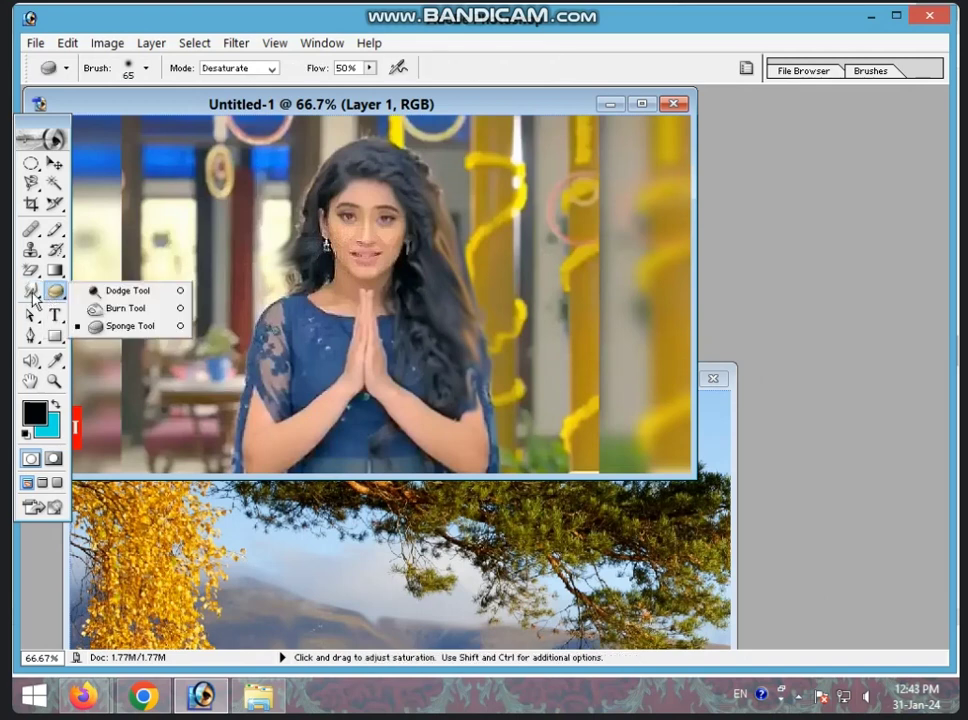
{"action": "left_click", "coordinate": [30, 292]}
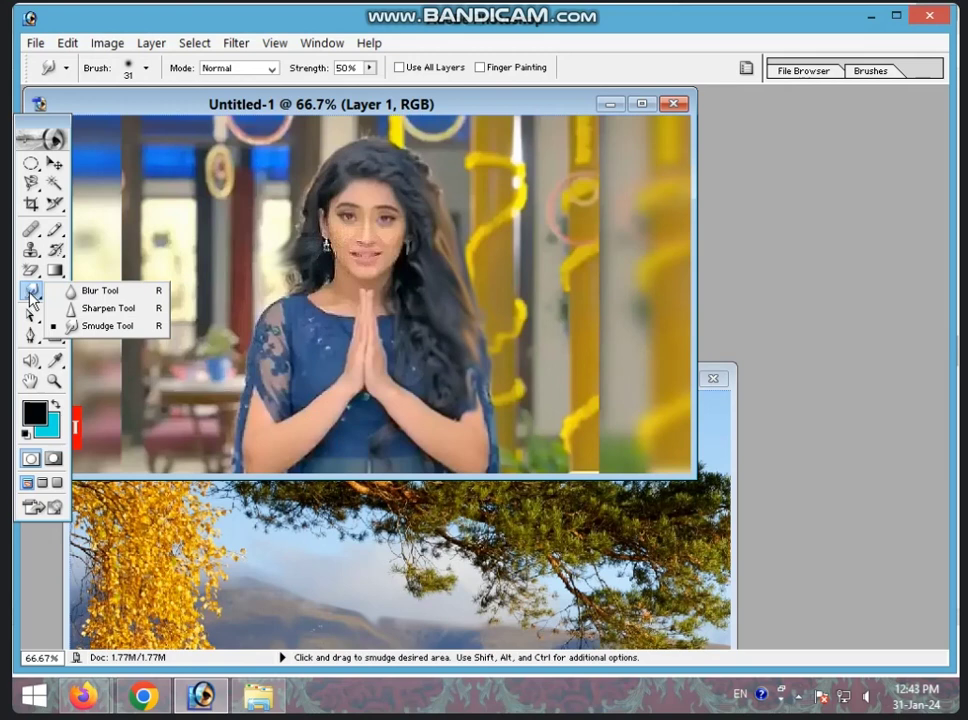
{"action": "left_click", "coordinate": [98, 290]}
{"action": "left_click_drag", "start_coordinate": [62, 292], "coordinate": [95, 296]}
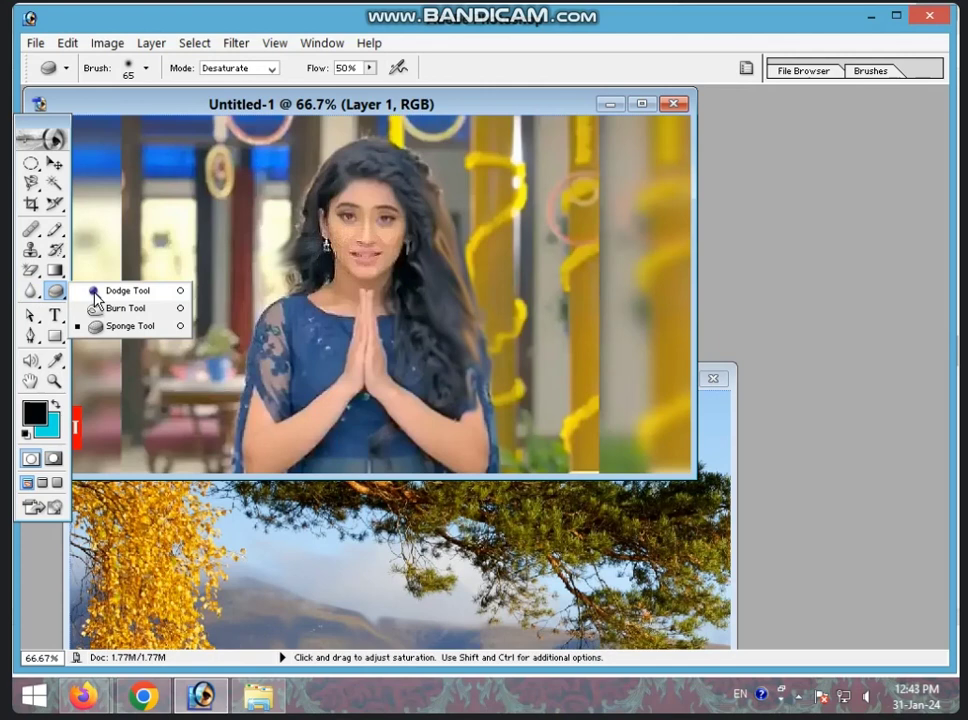
{"action": "left_click", "coordinate": [95, 293]}
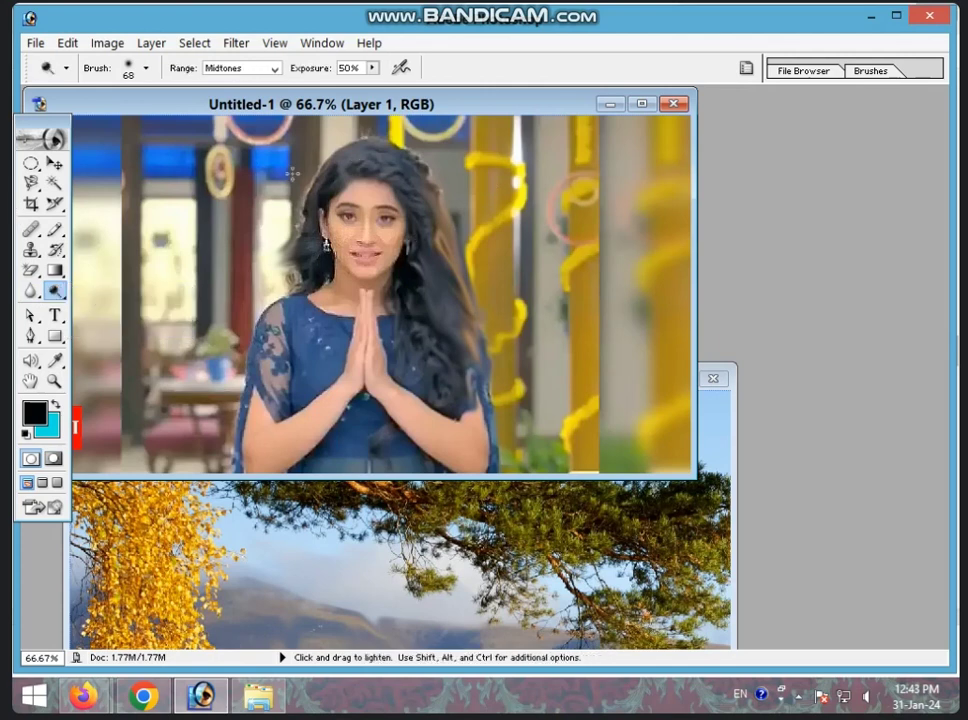
{"action": "left_click", "coordinate": [55, 162]}
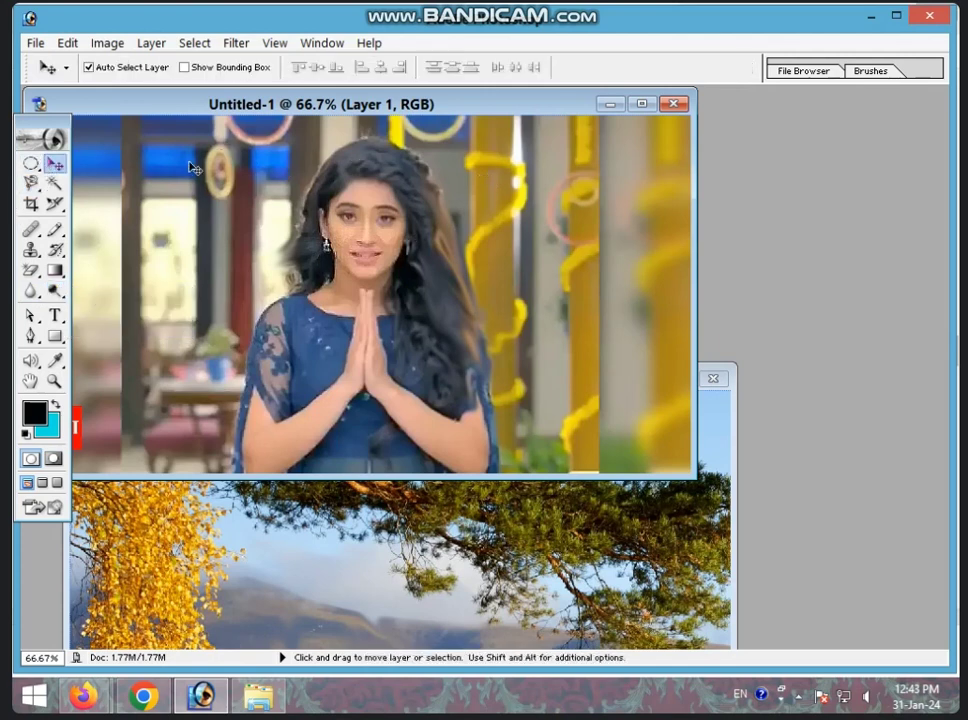
Discard both photo documents and create a new blank 2880 × 1620 canvas.
{"action": "left_click", "coordinate": [673, 104]}
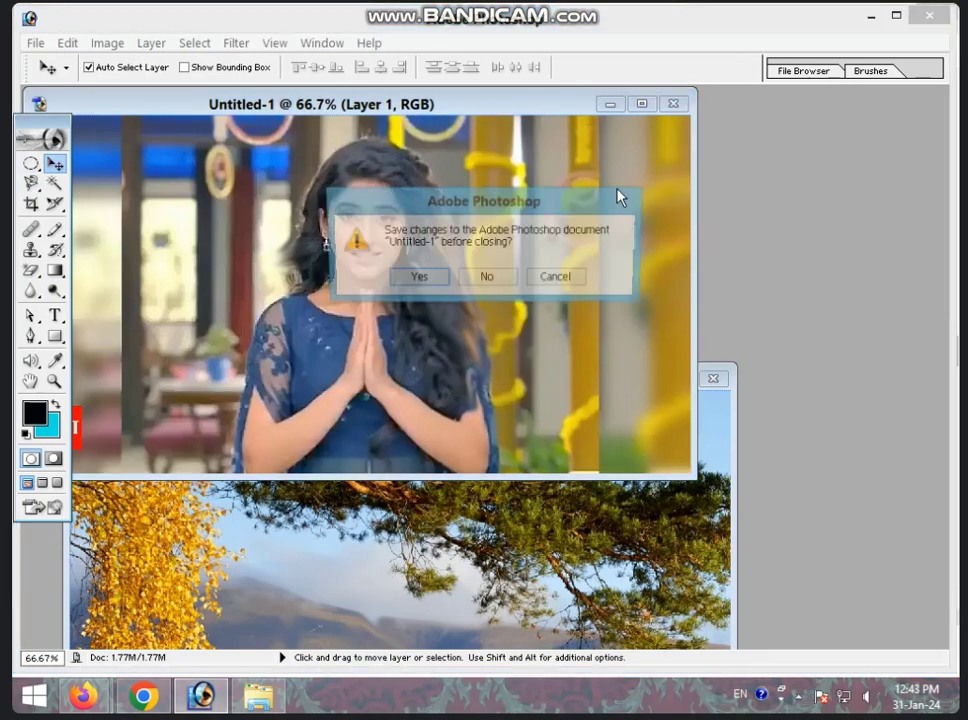
{"action": "left_click", "coordinate": [487, 279]}
{"action": "left_click", "coordinate": [713, 379]}
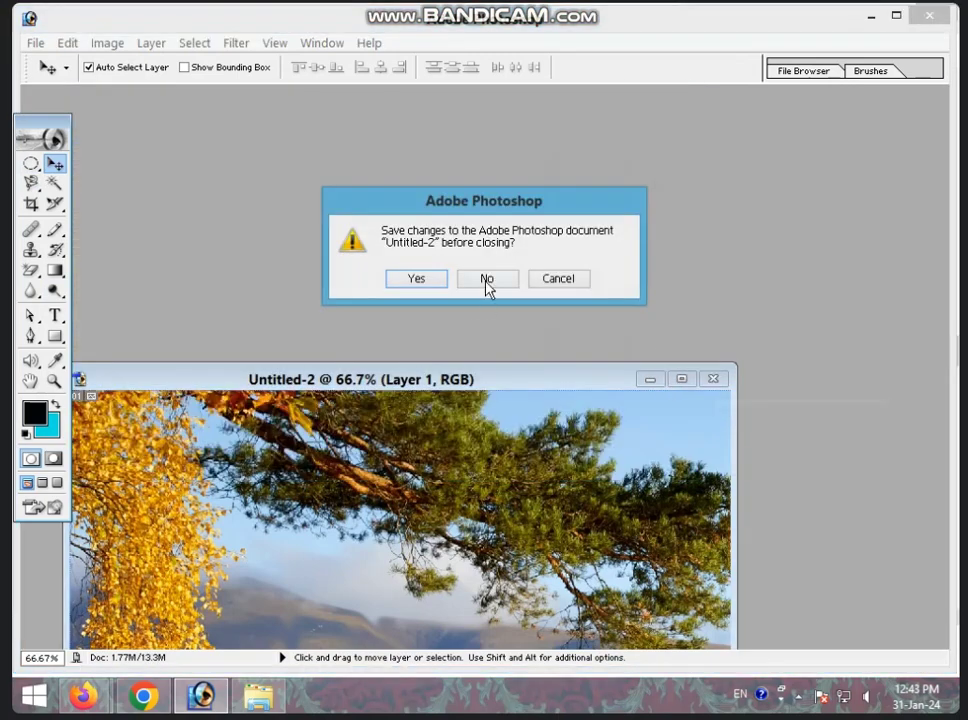
{"action": "left_click", "coordinate": [487, 279]}
{"action": "key", "text": "ctrl+n"}
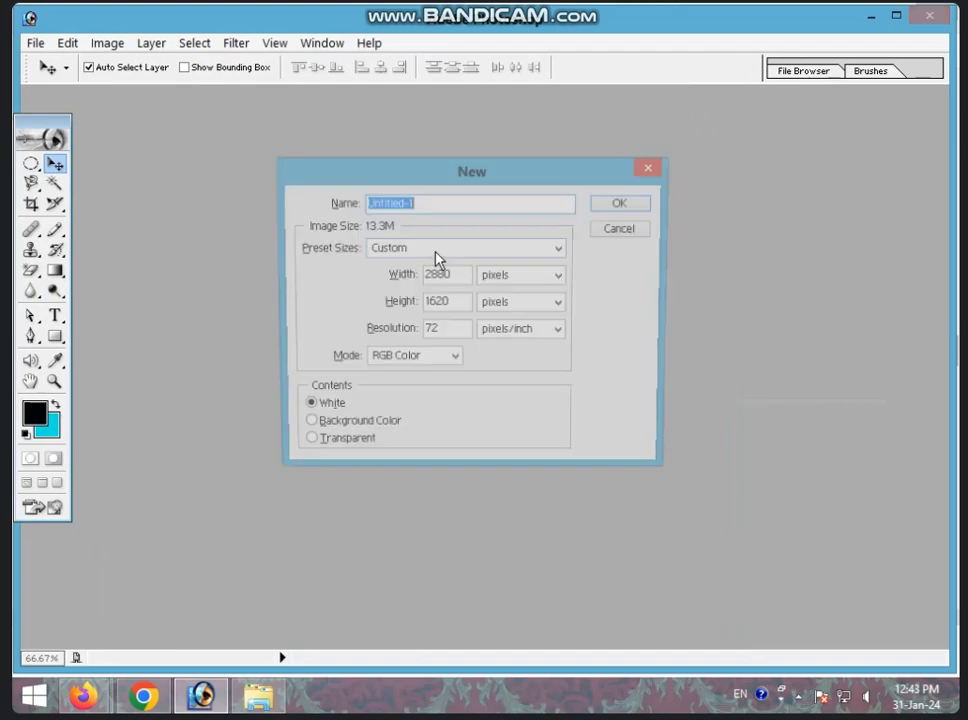
{"action": "key", "text": "Return"}
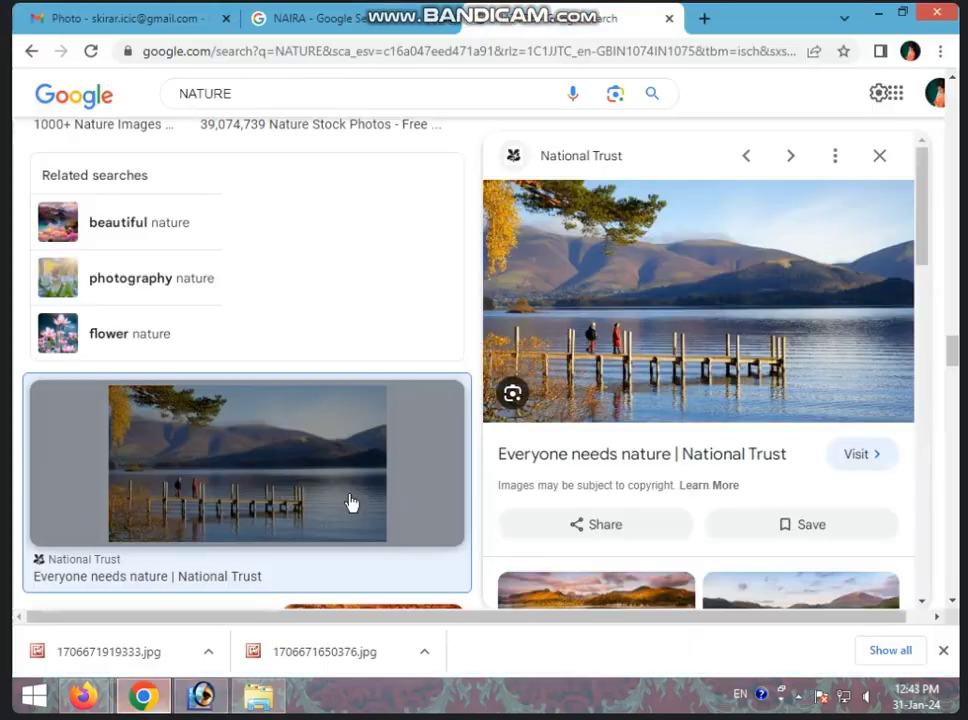
Copy the Times of India portrait of the woman in purple jewellery from the NAIRA image results.
{"action": "left_click", "coordinate": [143, 696]}
{"action": "left_click", "coordinate": [378, 16]}
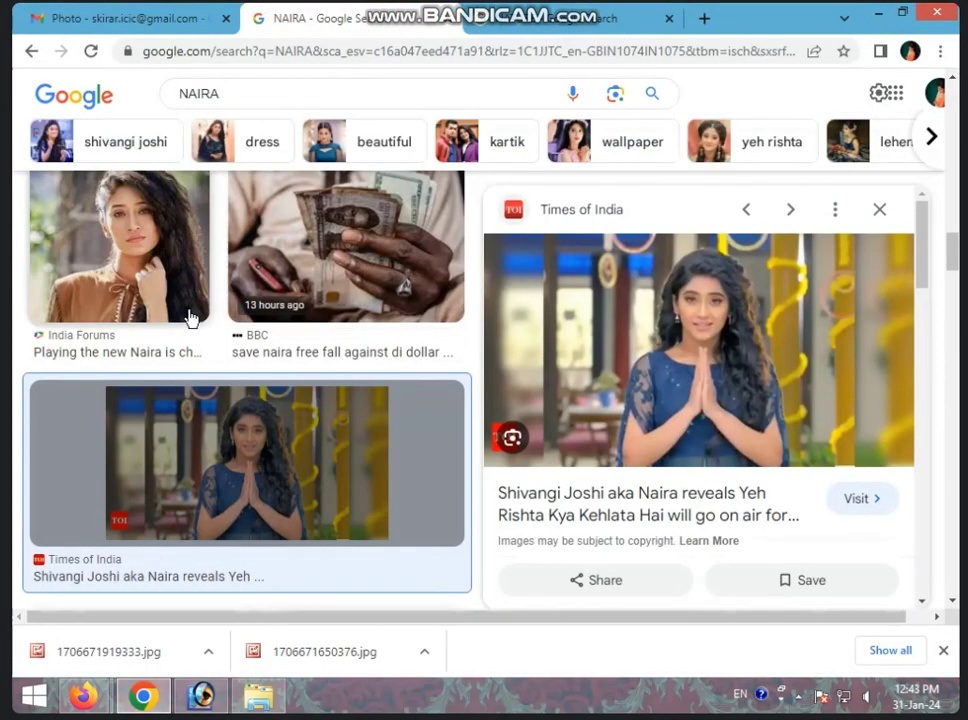
{"action": "scroll", "coordinate": [230, 320], "scroll_direction": "down", "scroll_amount": 5}
{"action": "scroll", "coordinate": [257, 328], "scroll_direction": "down", "scroll_amount": 2}
{"action": "scroll", "coordinate": [262, 329], "scroll_direction": "up", "scroll_amount": 5}
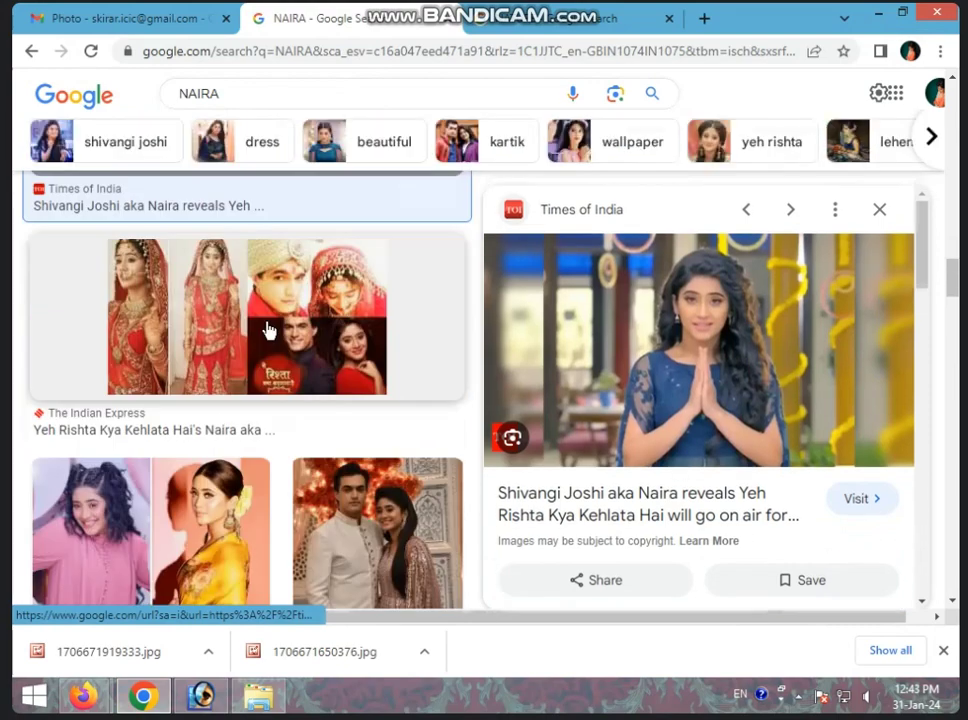
{"action": "scroll", "coordinate": [268, 329], "scroll_direction": "up", "scroll_amount": 4}
{"action": "scroll", "coordinate": [367, 324], "scroll_direction": "up", "scroll_amount": 4}
{"action": "scroll", "coordinate": [365, 323], "scroll_direction": "up", "scroll_amount": 4}
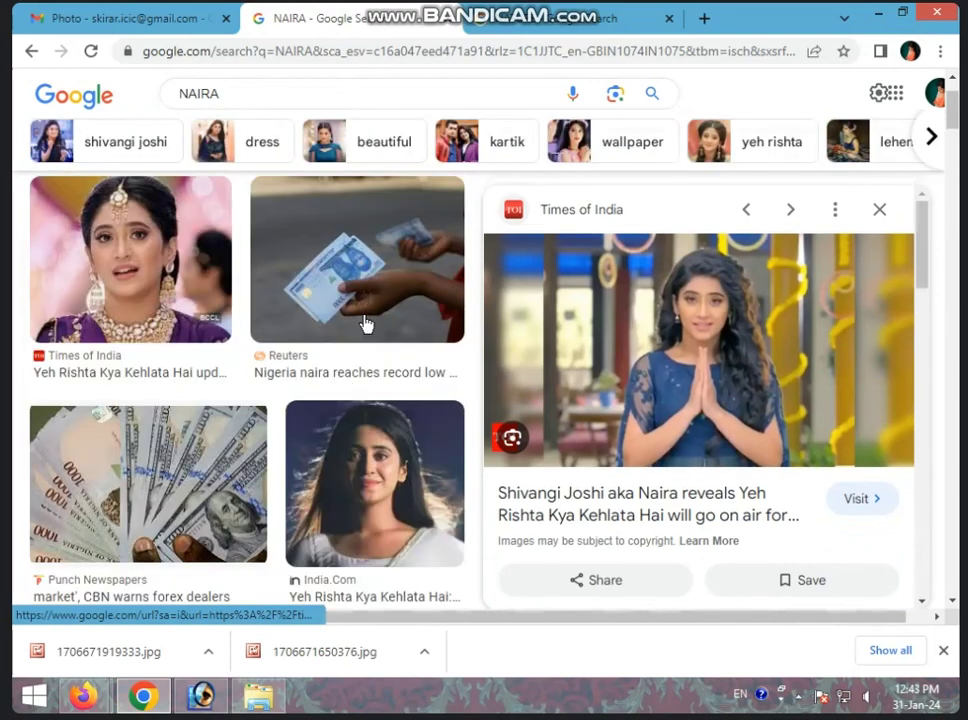
{"action": "left_click", "coordinate": [134, 259]}
{"action": "right_click", "coordinate": [676, 285]}
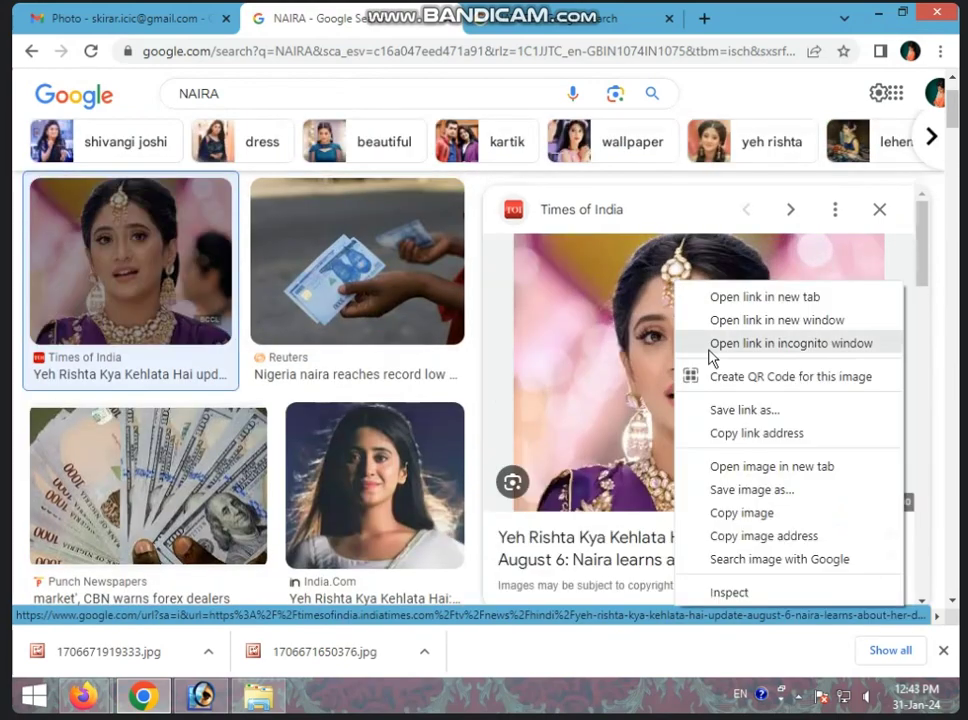
{"action": "left_click", "coordinate": [727, 516]}
Replace the blank canvas with a new 400 × 300 document holding the pasted portrait, then select Dodge.
{"action": "left_click", "coordinate": [201, 695]}
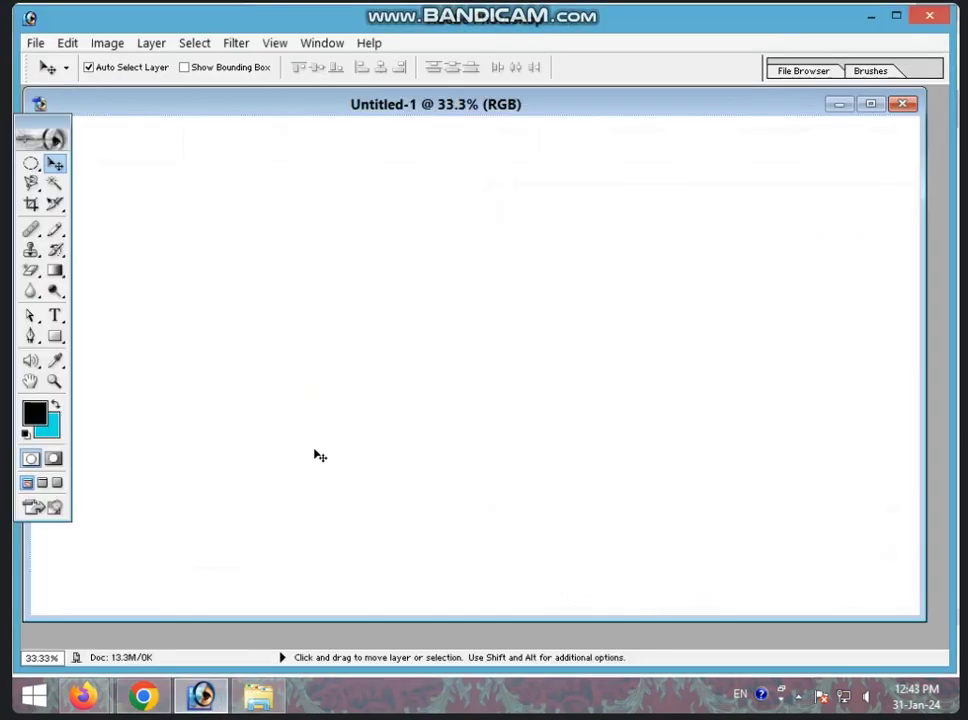
{"action": "left_click", "coordinate": [902, 104]}
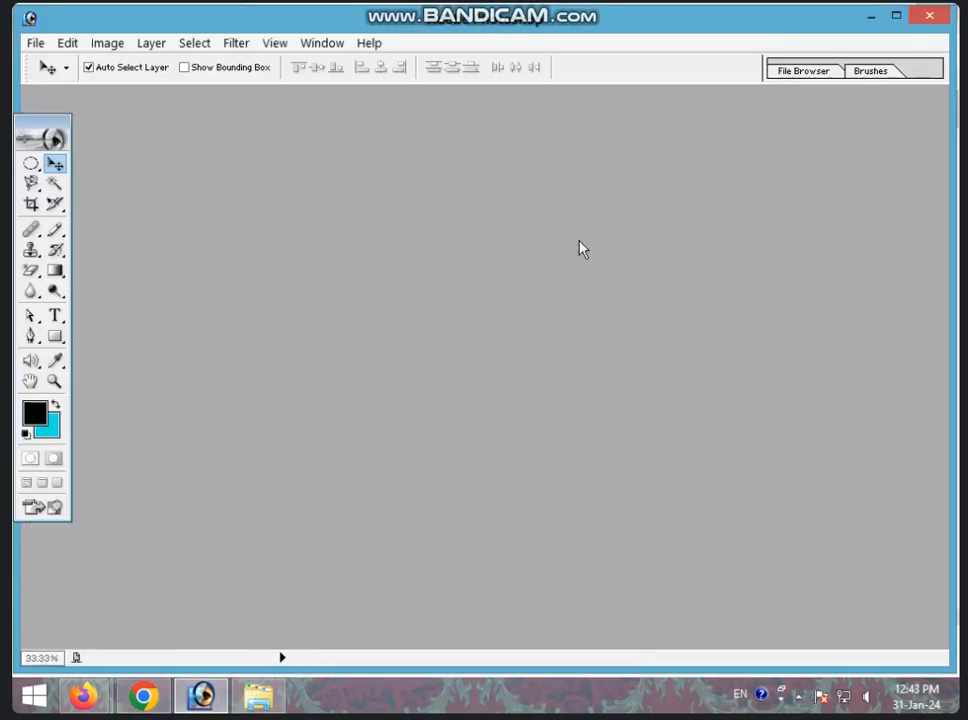
{"action": "key", "text": "ctrl+n"}
{"action": "key", "text": "Return"}
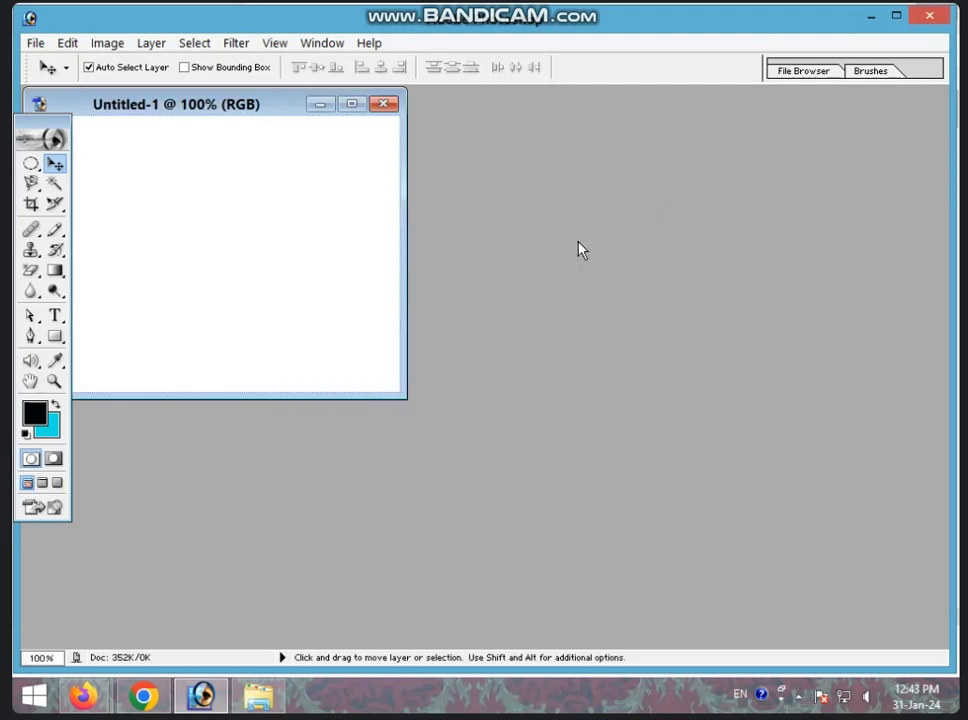
{"action": "key", "text": "ctrl+v"}
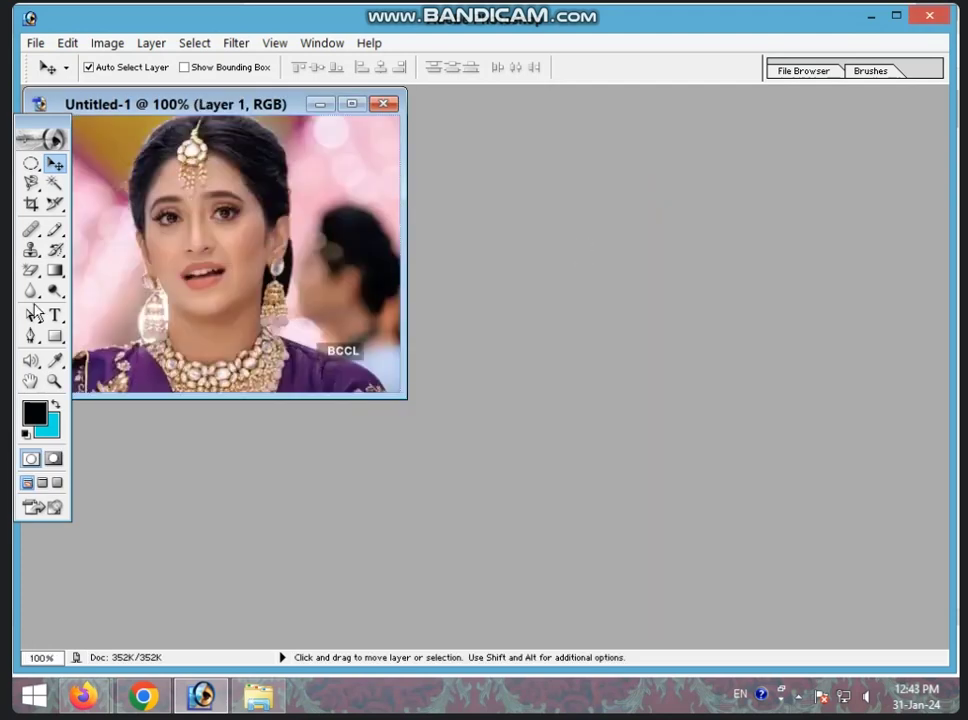
{"action": "left_click_drag", "start_coordinate": [55, 292], "coordinate": [100, 290]}
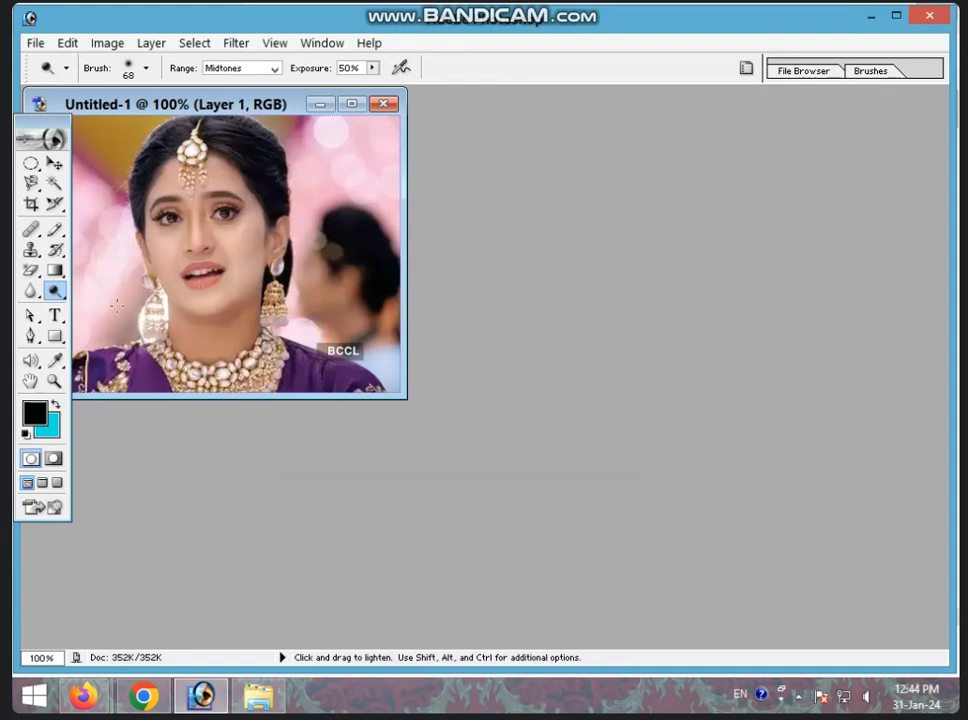
Cycle through Dodge and Burn, finally choosing the Sponge Tool in Desaturate mode at 50% flow.
{"action": "left_click", "coordinate": [55, 290]}
{"action": "left_click", "coordinate": [91, 292]}
{"action": "left_click", "coordinate": [55, 290]}
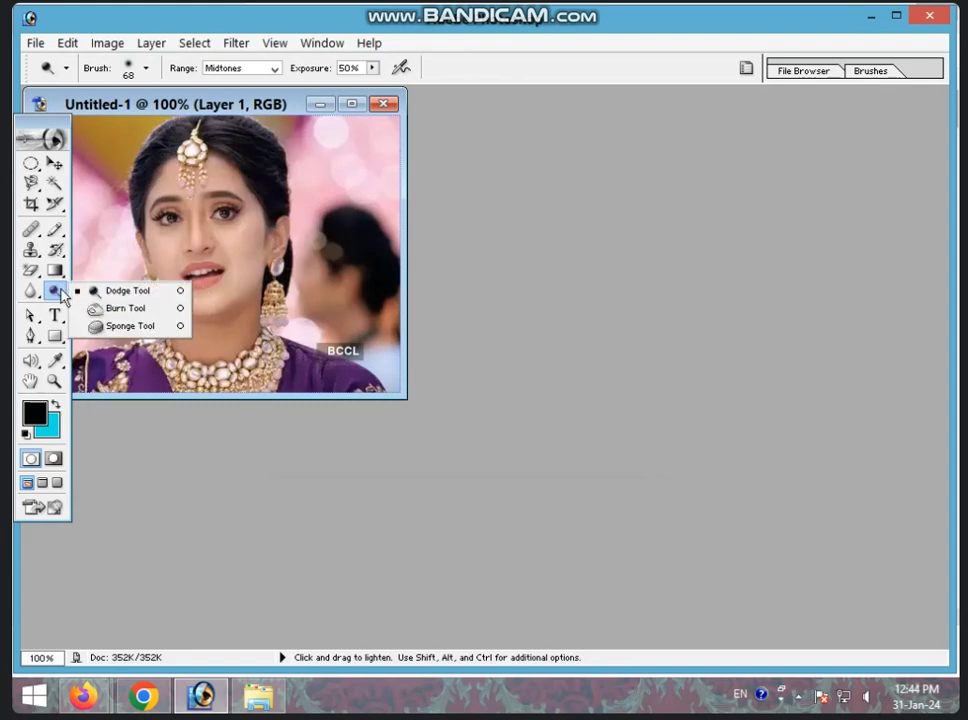
{"action": "left_click", "coordinate": [110, 318]}
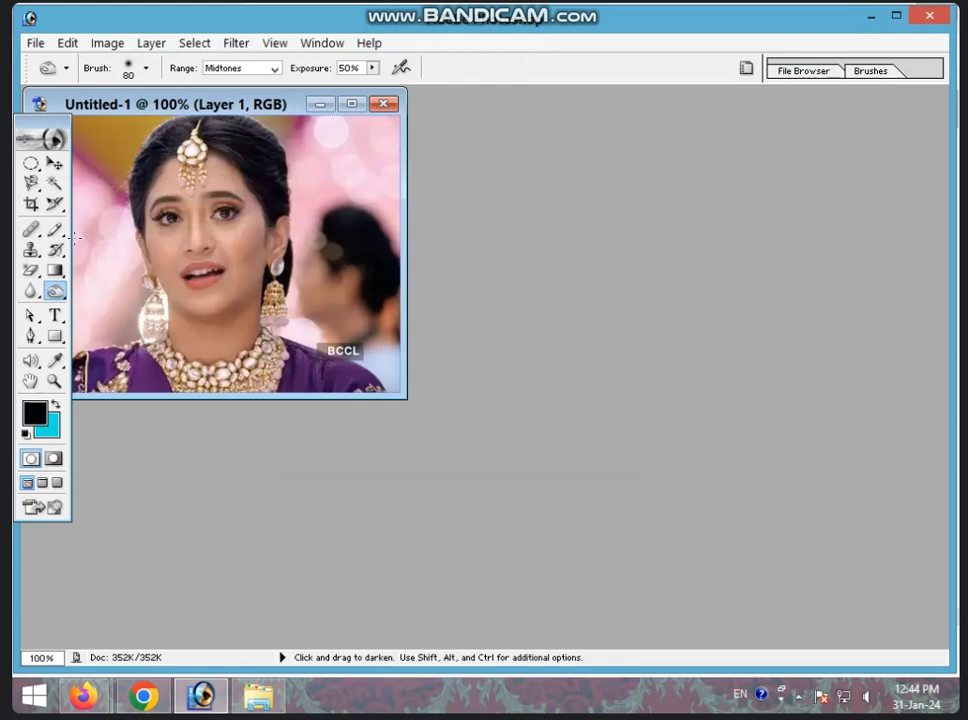
{"action": "left_click", "coordinate": [56, 291]}
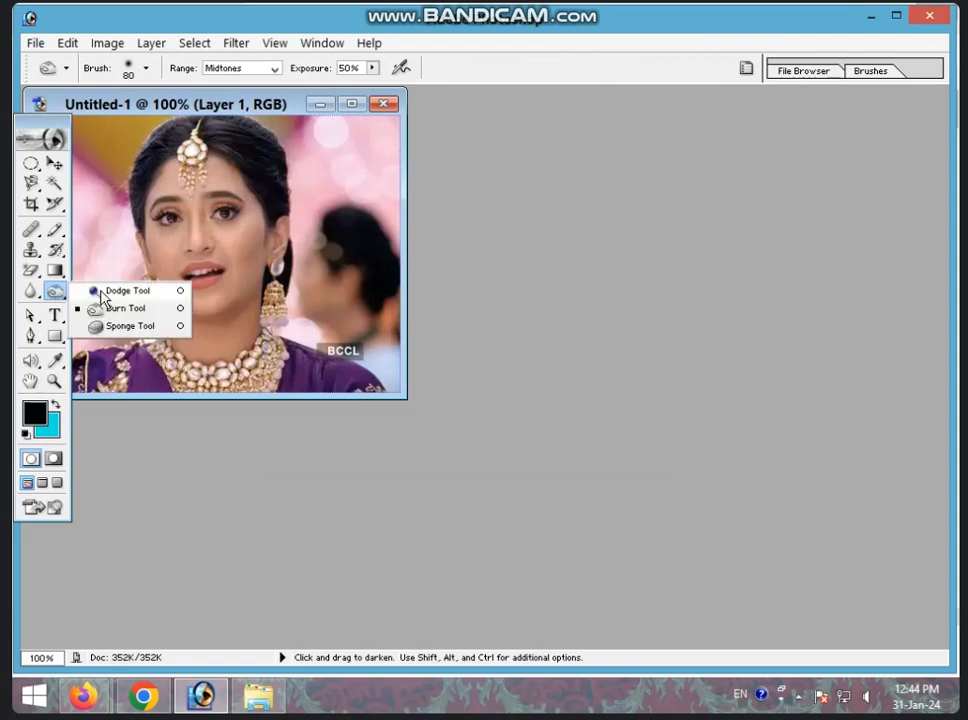
{"action": "left_click", "coordinate": [108, 293]}
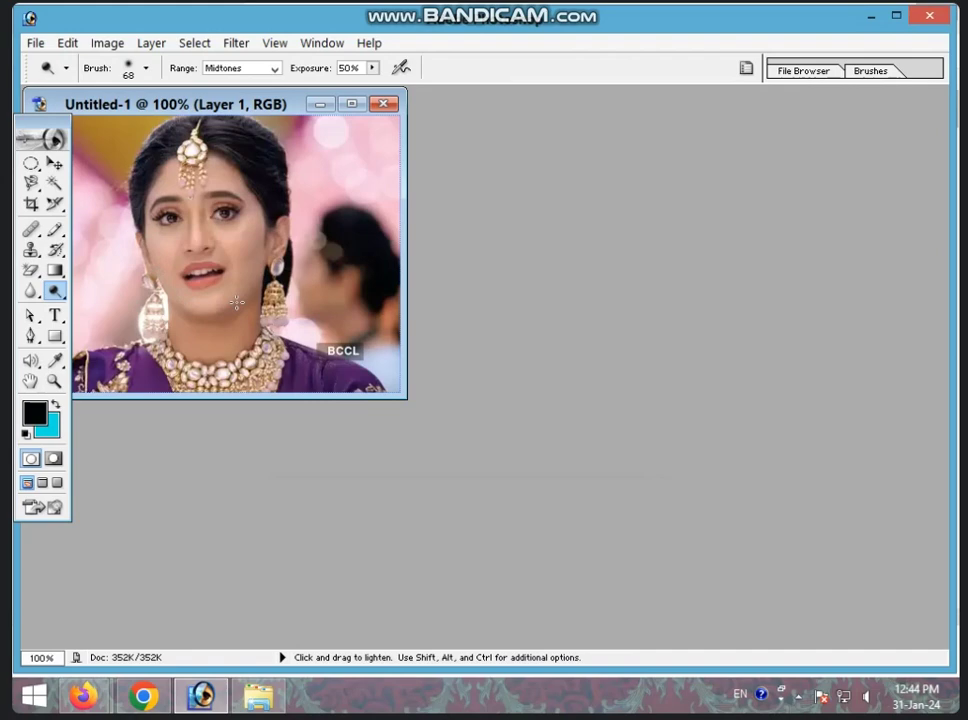
{"action": "left_click_drag", "start_coordinate": [55, 290], "coordinate": [92, 304]}
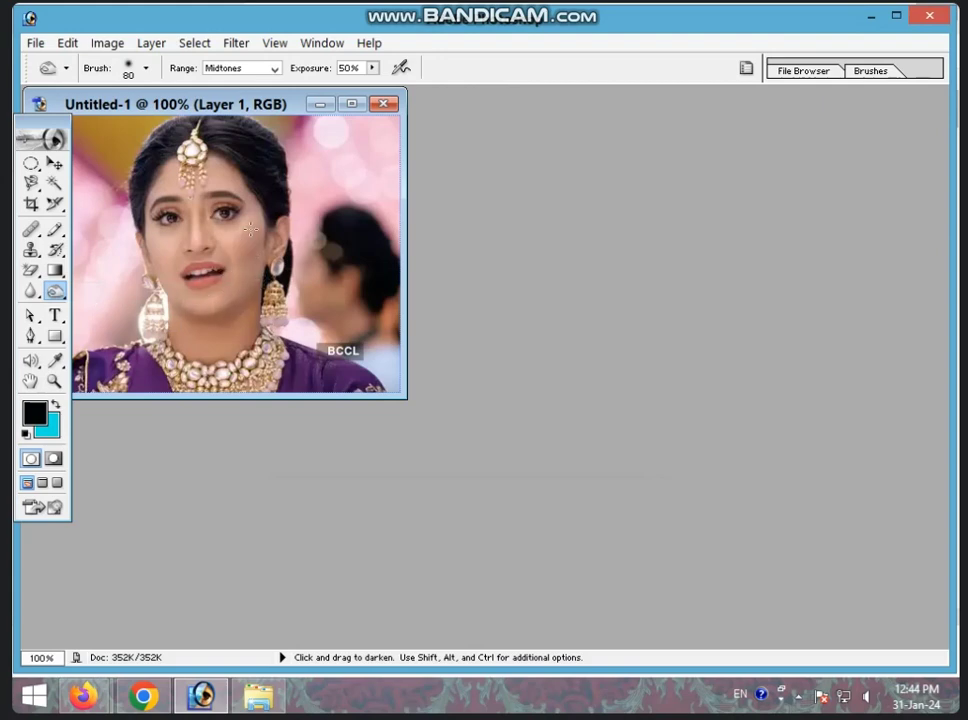
{"action": "left_click", "coordinate": [55, 292]}
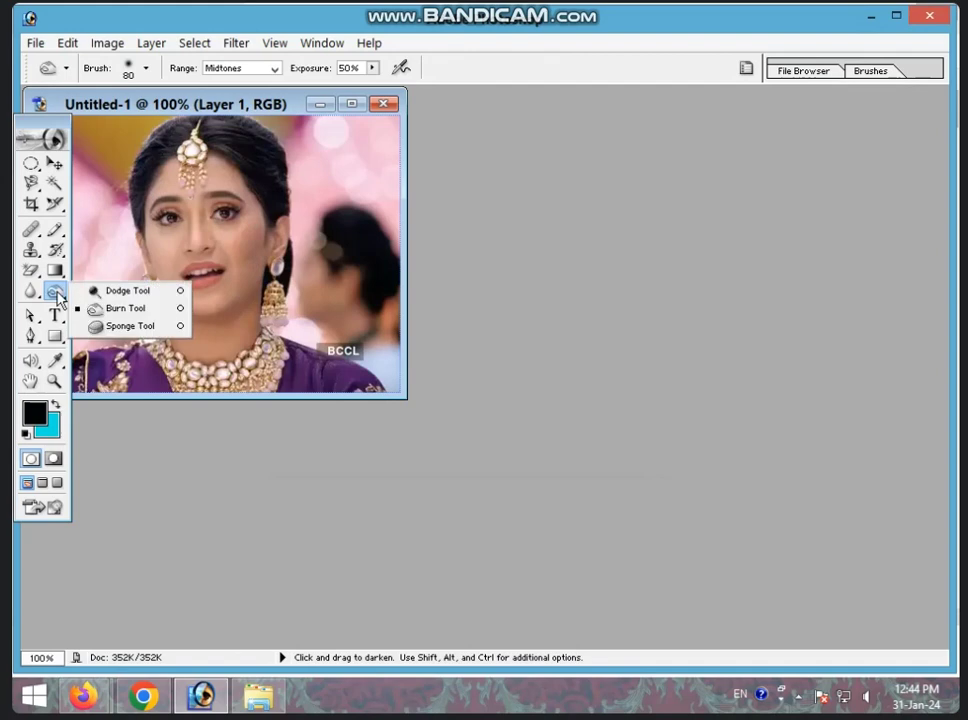
{"action": "left_click", "coordinate": [97, 327]}
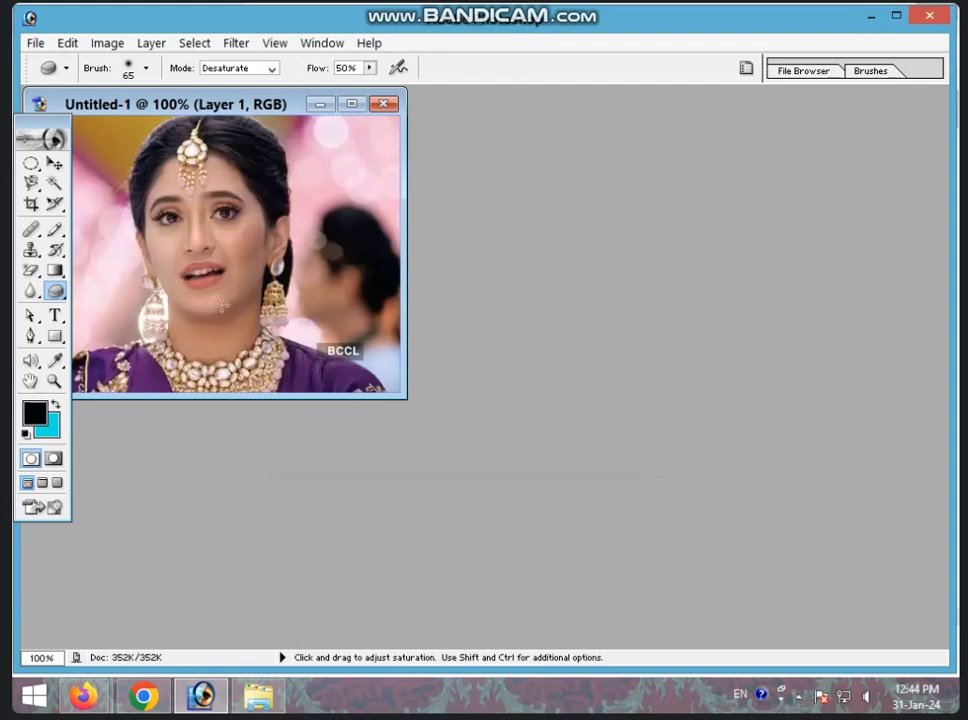
Desaturate the skin across the woman's face with the Sponge, then return to the Dodge Tool.
{"action": "left_click_drag", "start_coordinate": [237, 235], "coordinate": [192, 297]}
{"action": "mouse_move", "coordinate": [55, 290]}
{"action": "left_mouse_down"}
{"action": "mouse_move", "coordinate": [84, 316]}
{"action": "mouse_move", "coordinate": [96, 290]}
{"action": "left_mouse_up"}
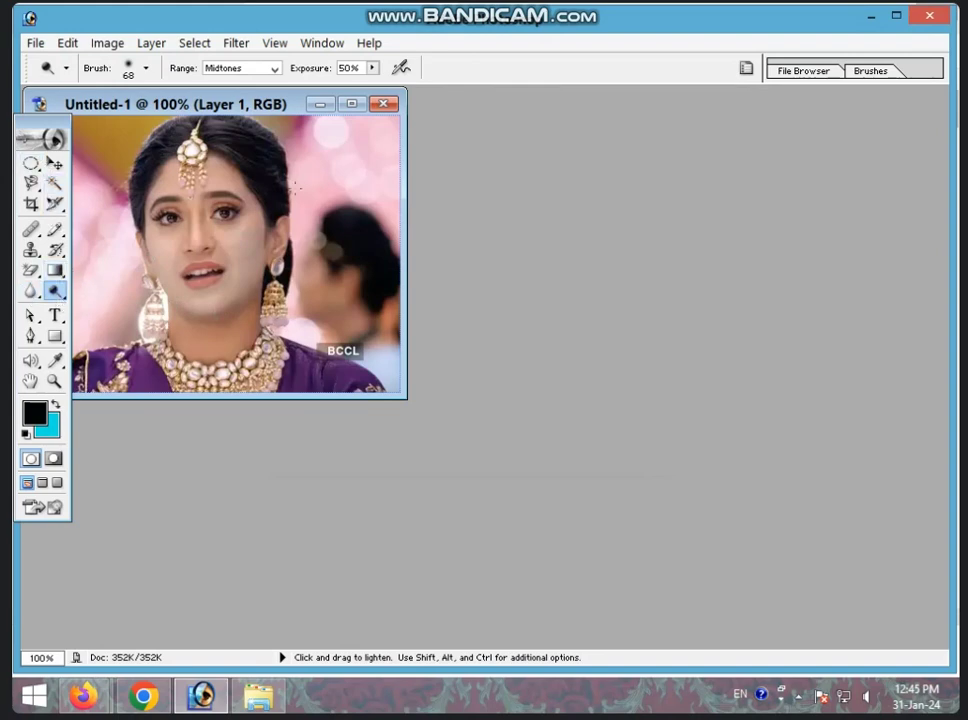
Close the Untitled-1 portrait document, answering the save-changes prompt.
{"action": "left_click", "coordinate": [382, 105]}
{"action": "left_click", "coordinate": [474, 279]}
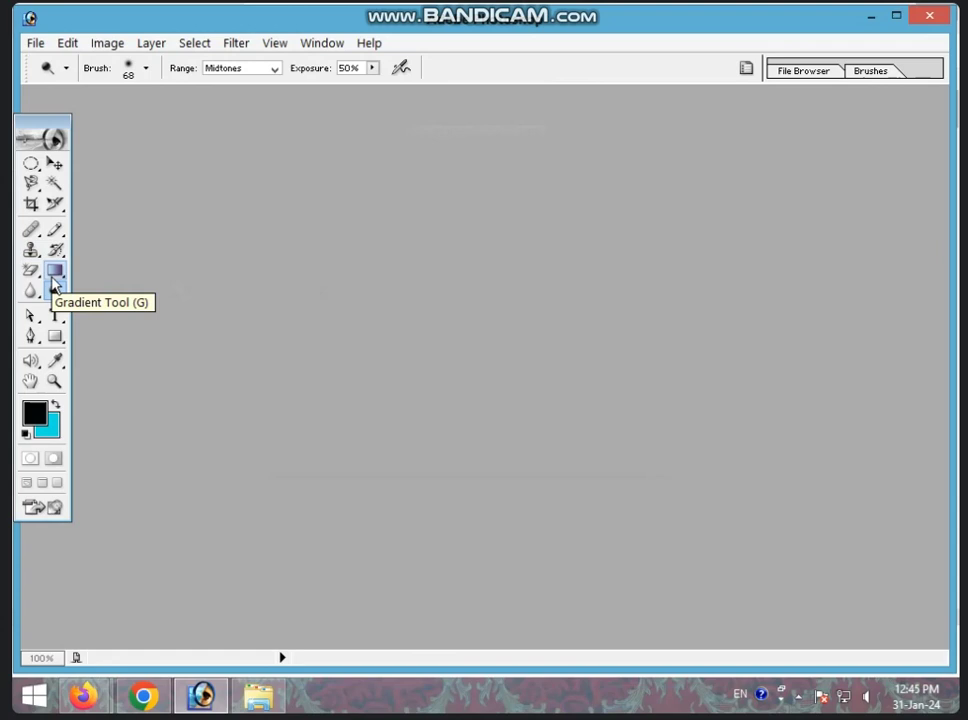
Select the Clone Stamp Tool and create a blank white Untitled-1 document.
{"action": "left_click", "coordinate": [31, 250]}
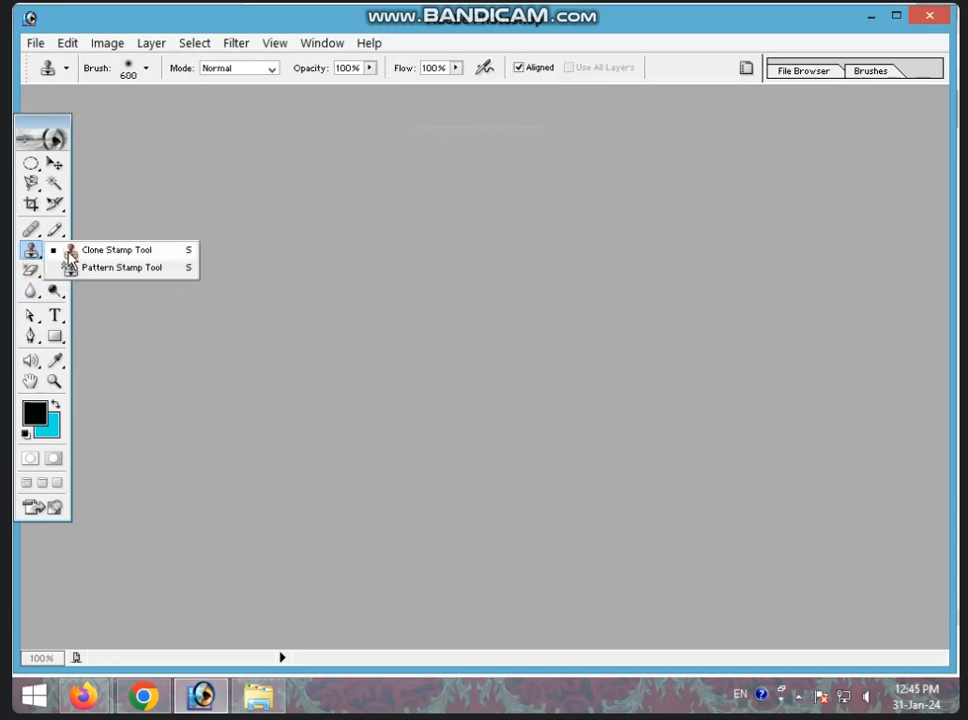
{"action": "left_click", "coordinate": [70, 252]}
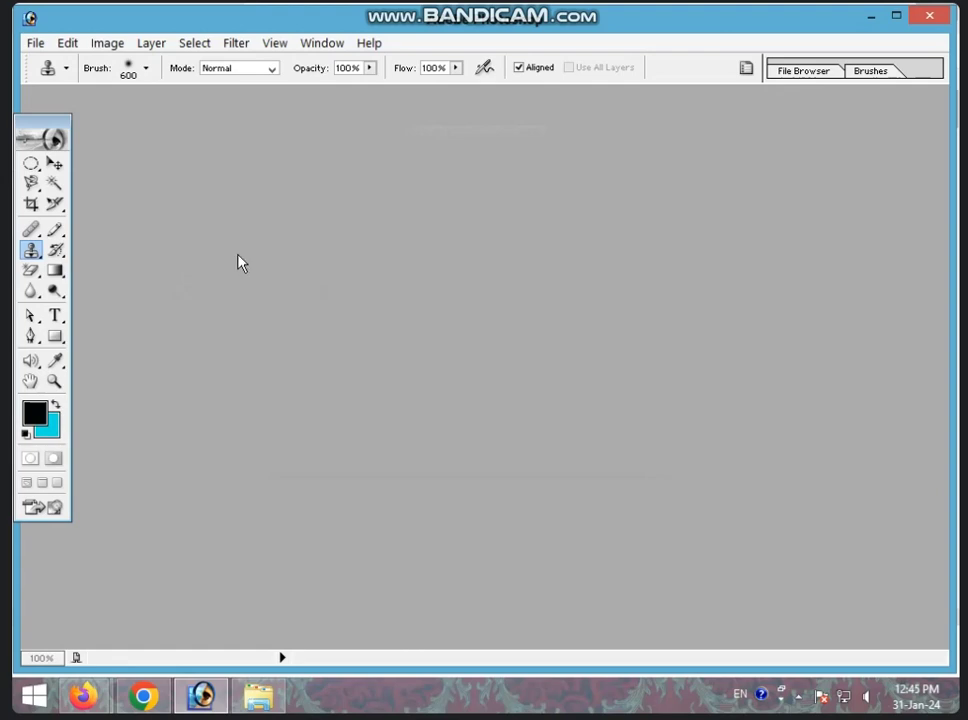
{"action": "key", "text": "ctrl+n"}
{"action": "key", "text": "Return"}
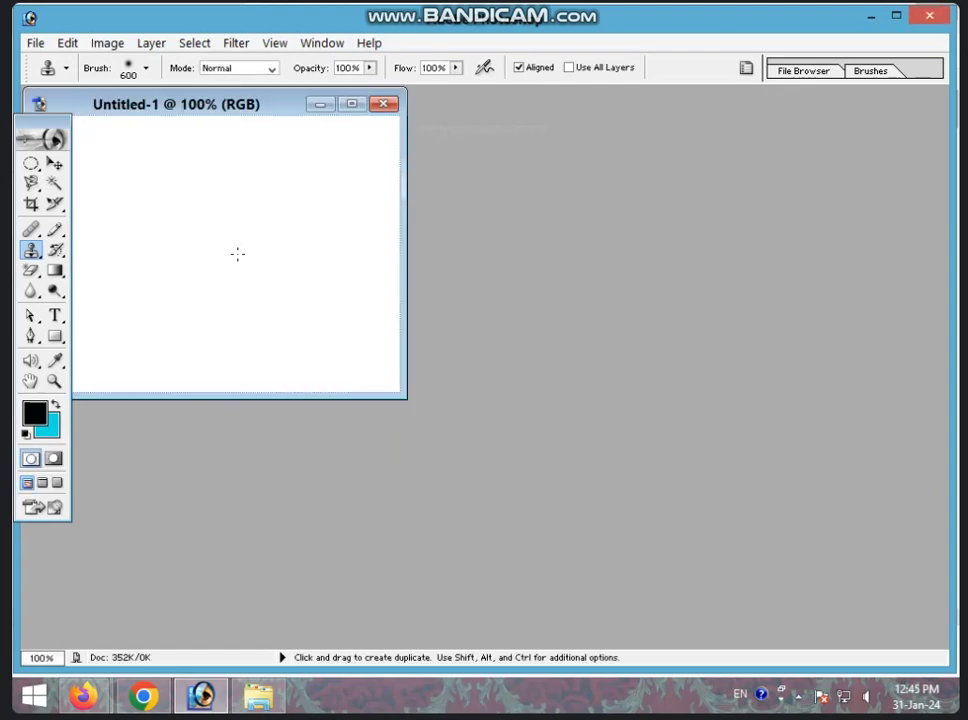
In File > Open, choose the 'download' doll picture in the WALLPAPER folder.
{"action": "left_click", "coordinate": [35, 43]}
{"action": "left_click", "coordinate": [70, 84]}
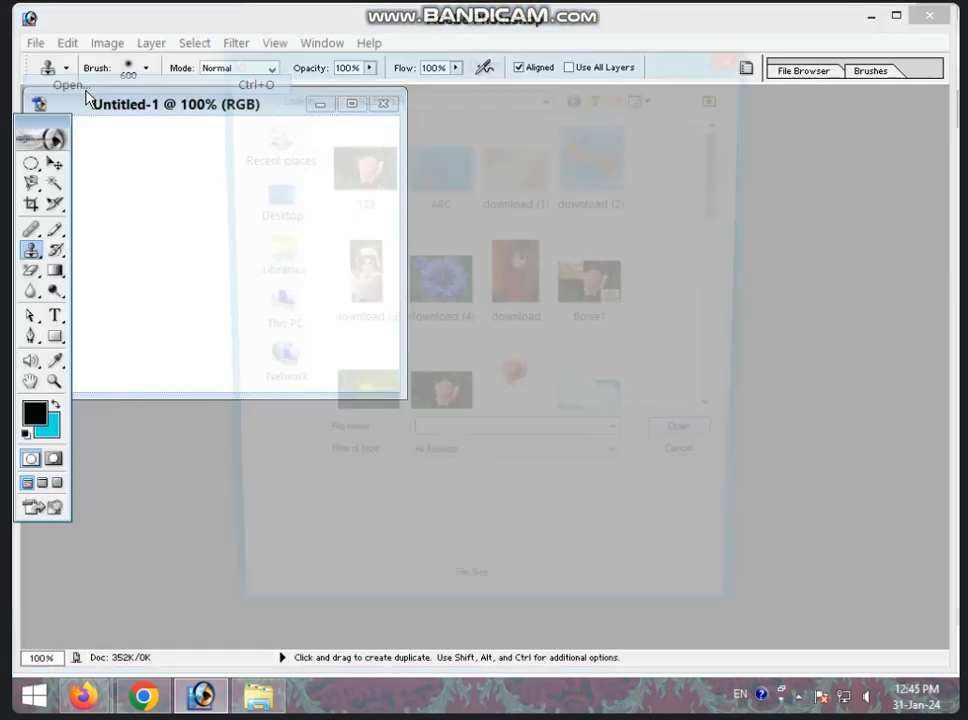
{"action": "left_click", "coordinate": [518, 278]}
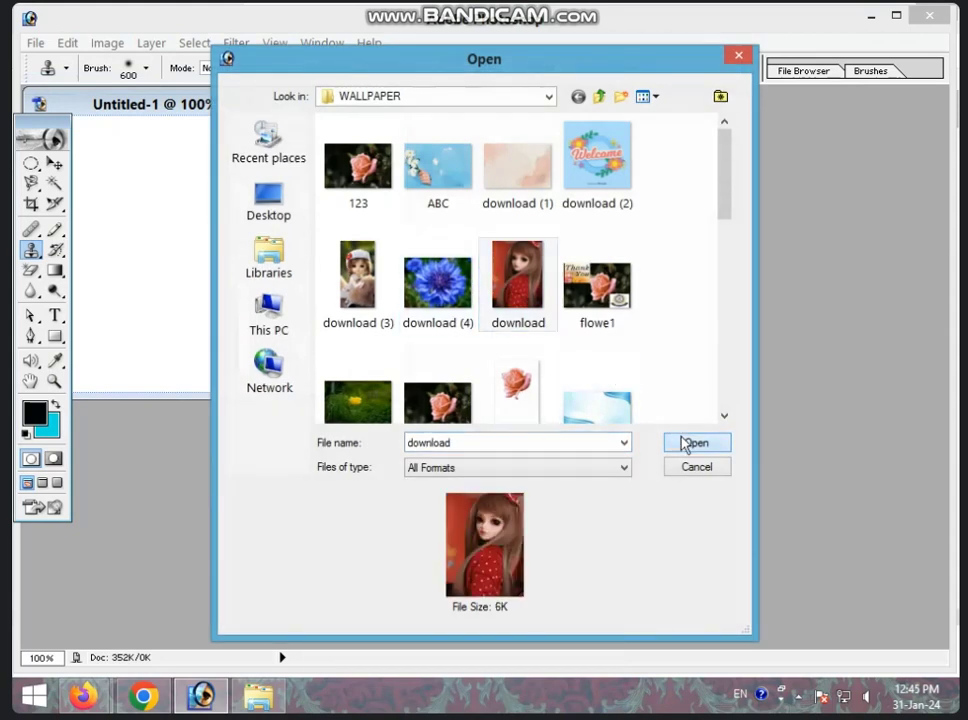
Open the doll photo and choose the Clone Stamp Tool.
{"action": "left_click", "coordinate": [690, 443]}
{"action": "left_click", "coordinate": [31, 250]}
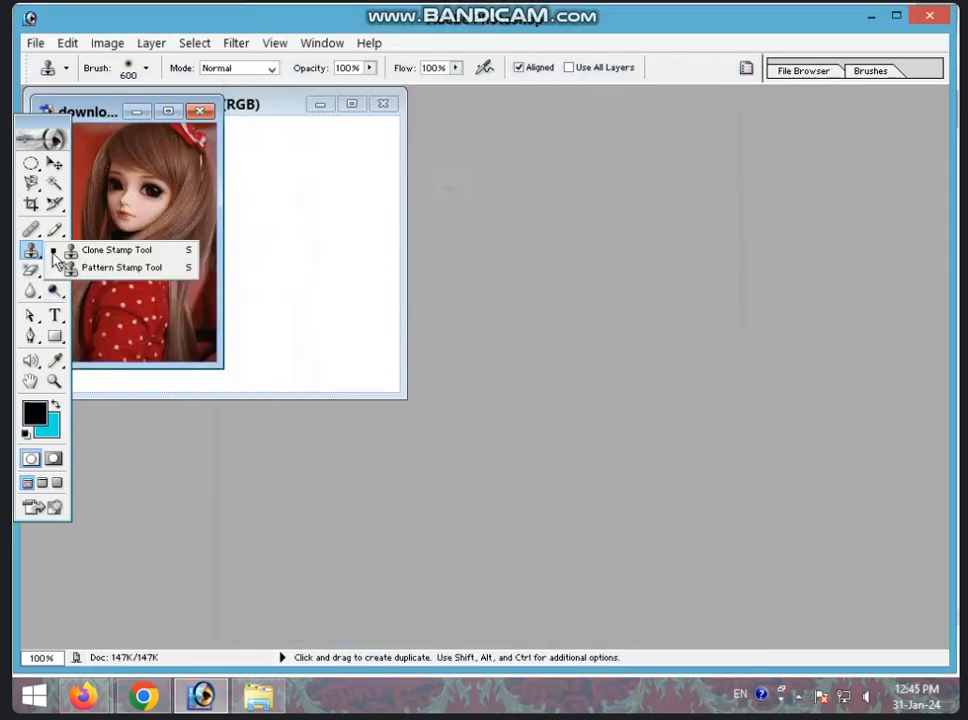
{"action": "left_click", "coordinate": [72, 250]}
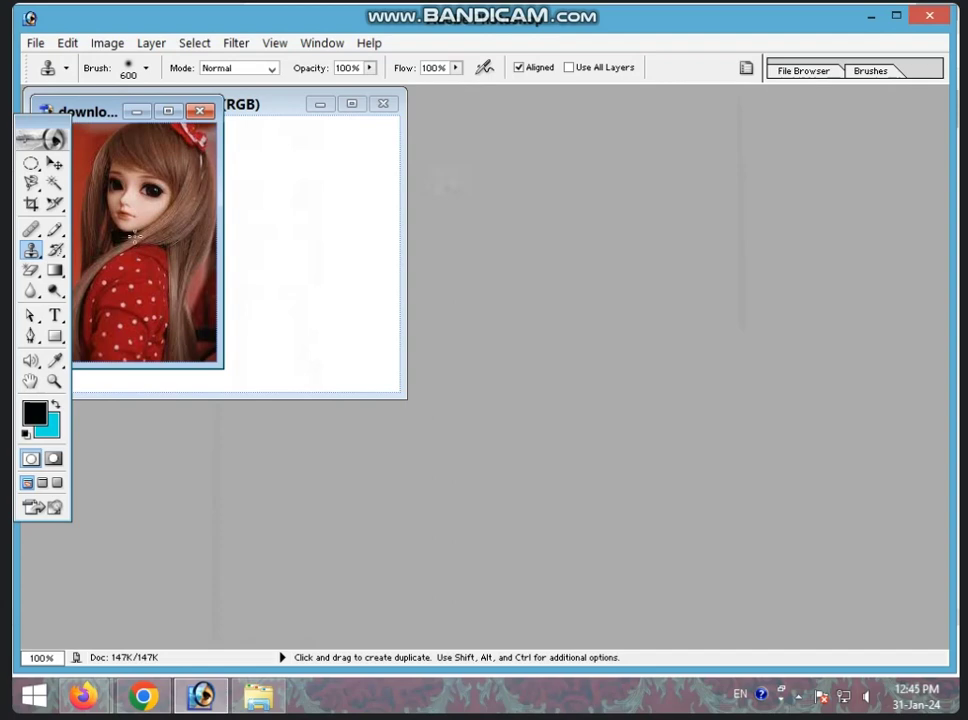
Alt-click the doll as the clone source and paint it onto Untitled-1's left side.
{"action": "key", "text": "alt"}
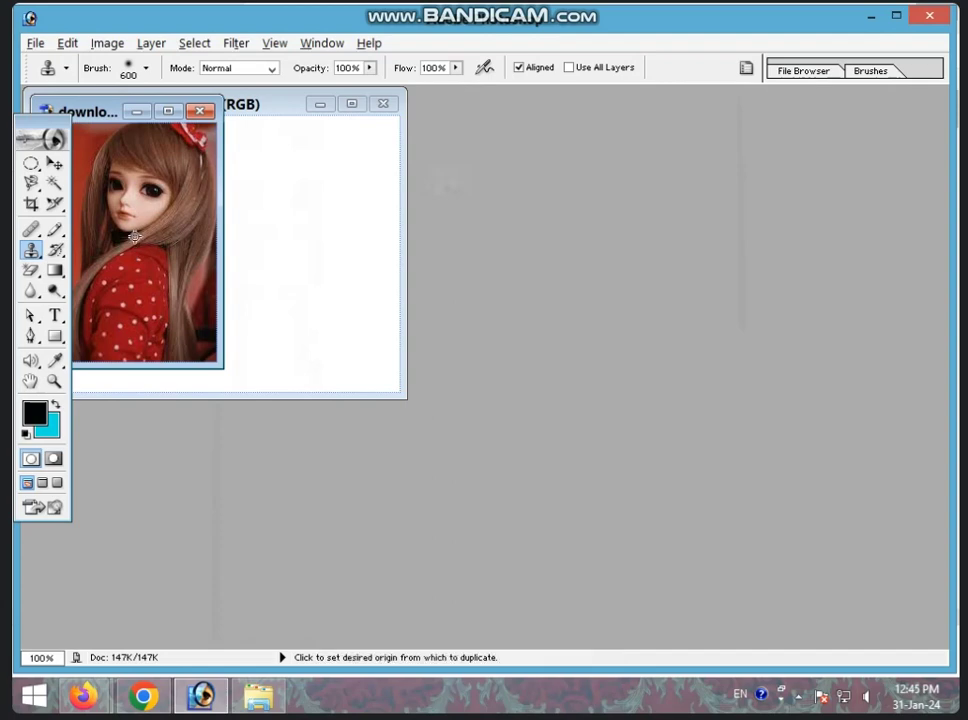
{"action": "left_click", "coordinate": [135, 236], "text": "alt"}
{"action": "left_click", "coordinate": [224, 198]}
{"action": "mouse_move", "coordinate": [207, 246]}
{"action": "left_mouse_down"}
{"action": "mouse_move", "coordinate": [249, 288]}
{"action": "mouse_move", "coordinate": [136, 231]}
{"action": "left_mouse_up"}
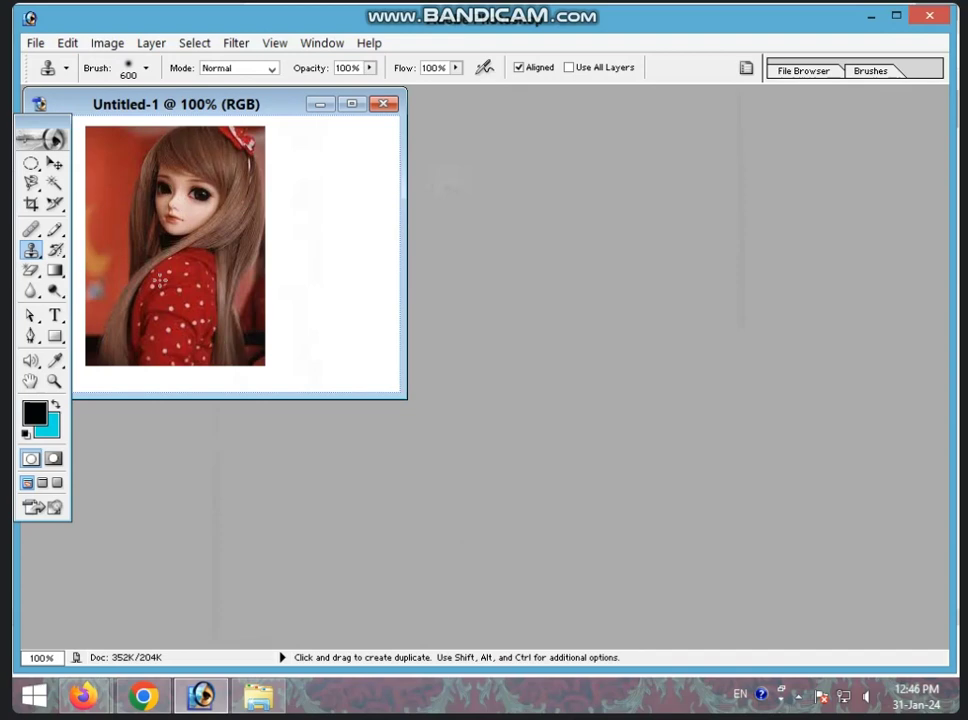
{"action": "right_click", "coordinate": [32, 250]}
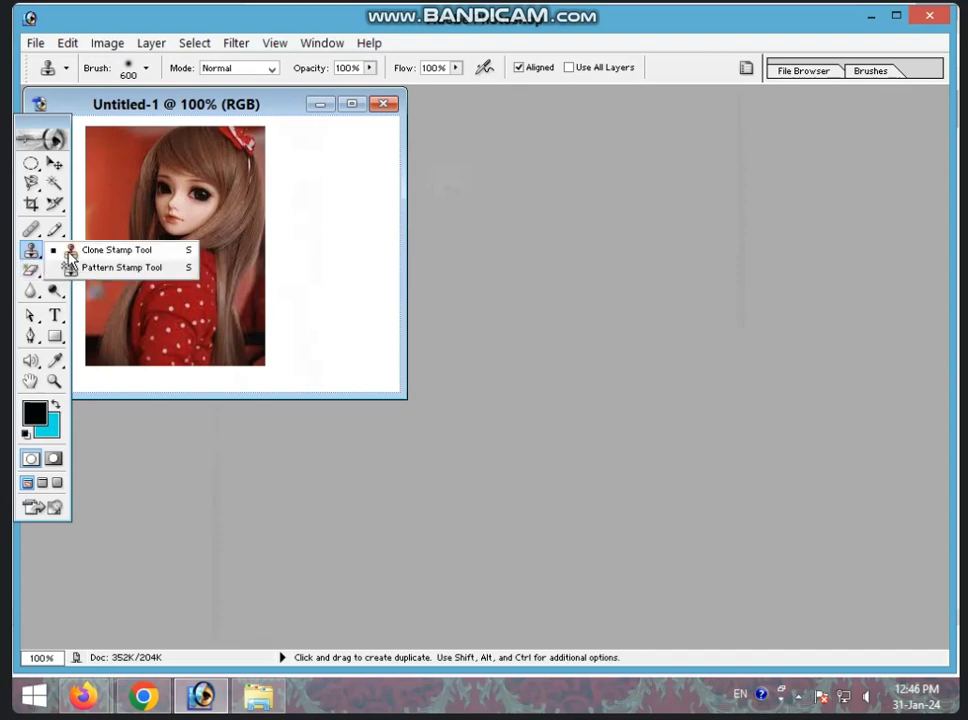
{"action": "left_click", "coordinate": [69, 251]}
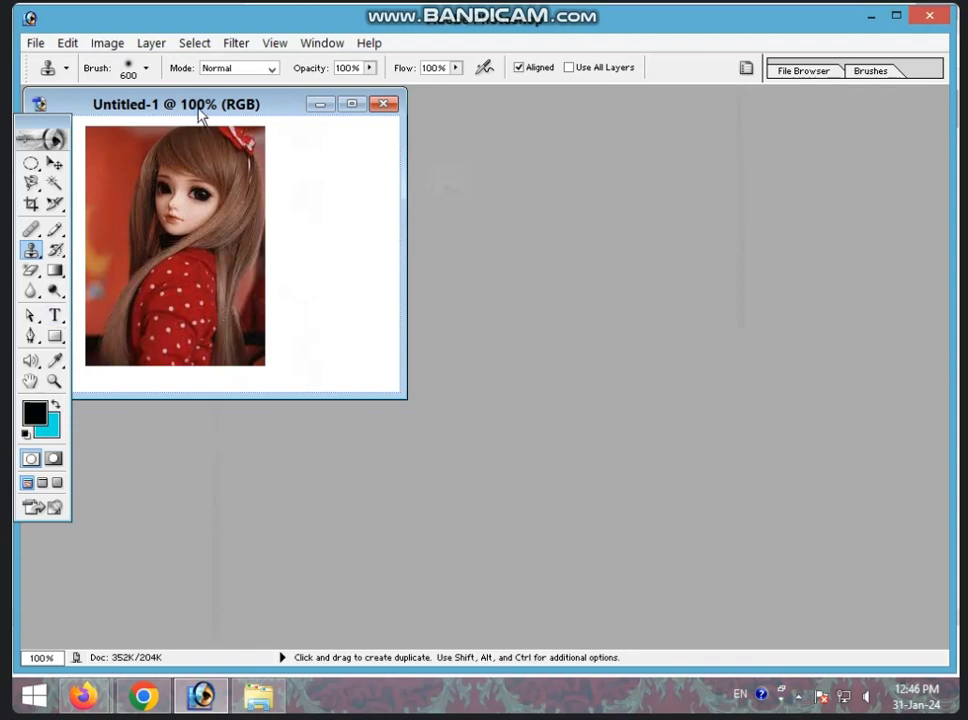
Set a new source on the doll and stamp a second copy on Untitled-1's right side.
{"action": "left_click_drag", "start_coordinate": [199, 108], "coordinate": [461, 188]}
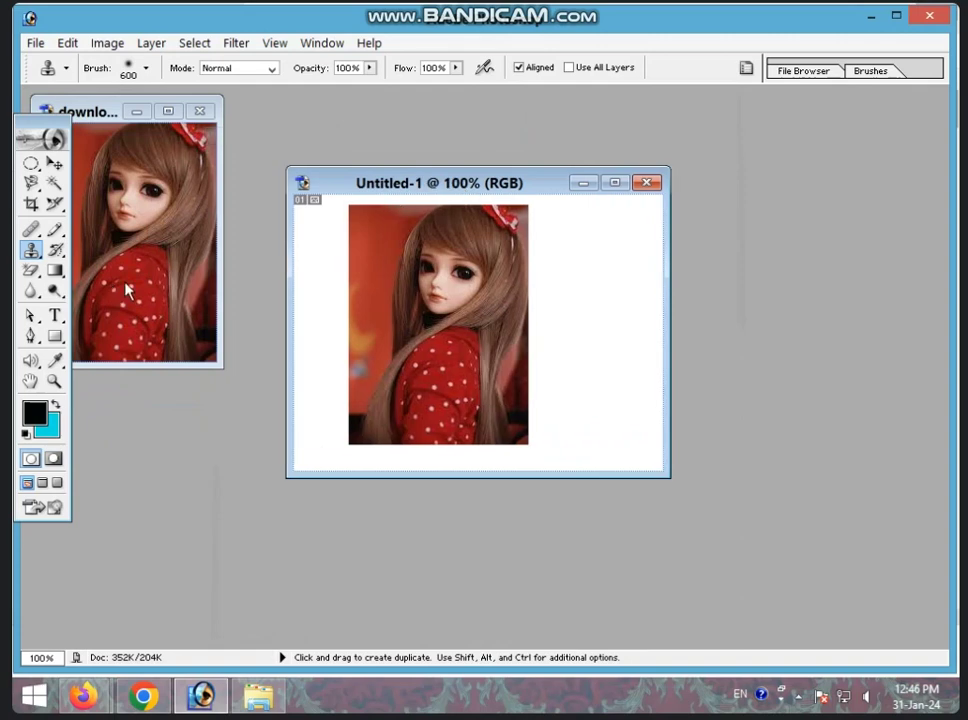
{"action": "left_click", "coordinate": [127, 290], "text": "alt"}
{"action": "left_click", "coordinate": [553, 343]}
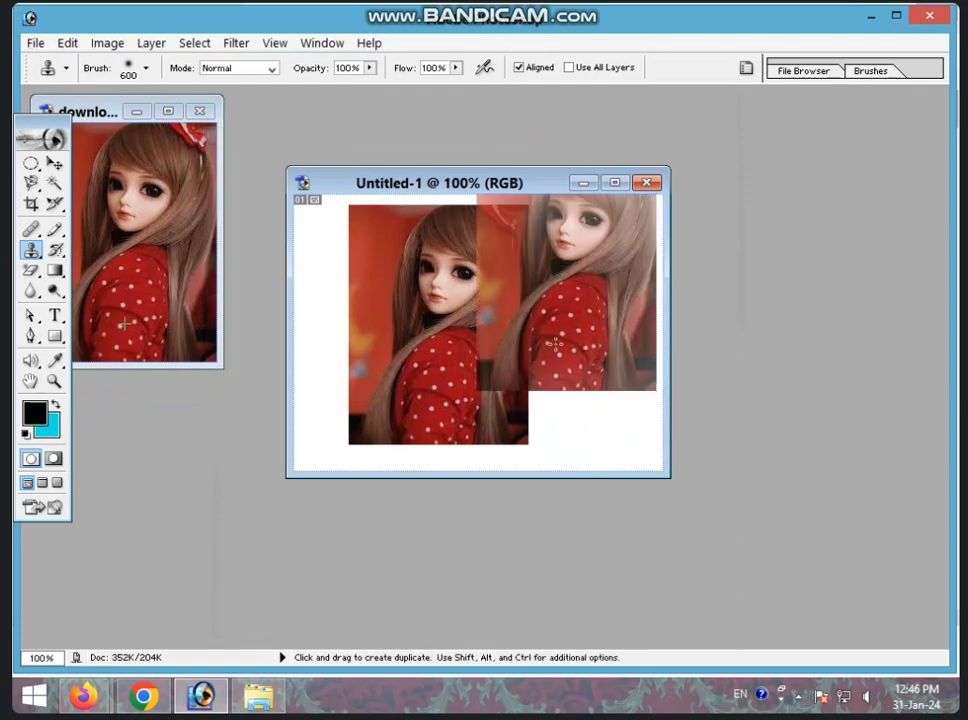
{"action": "left_click_drag", "start_coordinate": [553, 343], "coordinate": [485, 330]}
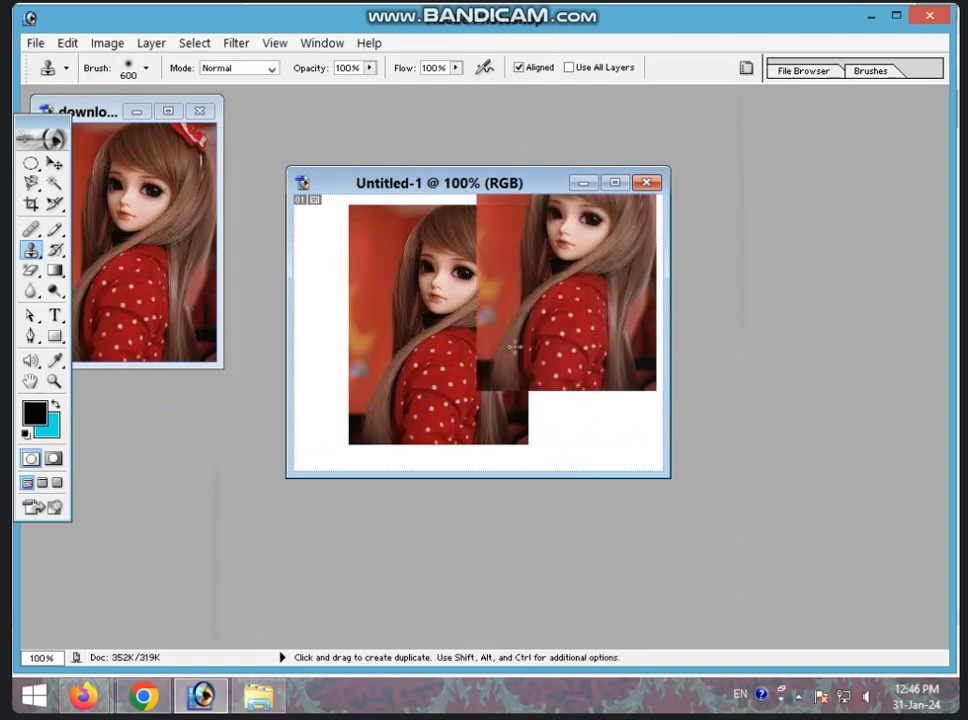
Check the Clone Stamp brush size, then switch to the Crop Tool.
{"action": "right_click", "coordinate": [514, 345]}
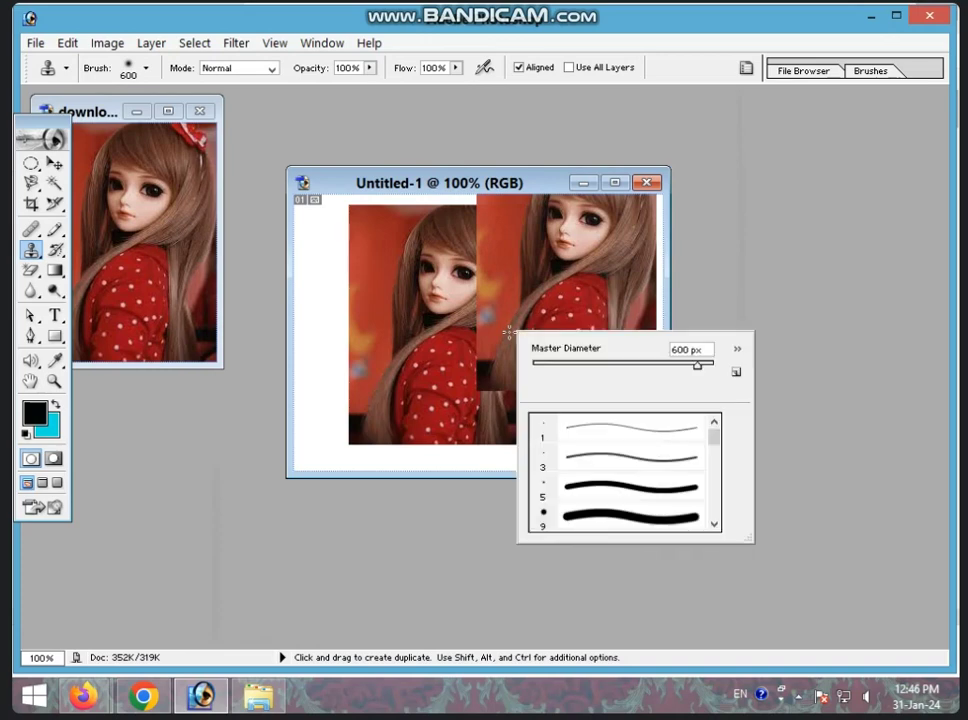
{"action": "left_click", "coordinate": [55, 163]}
{"action": "left_click", "coordinate": [31, 203]}
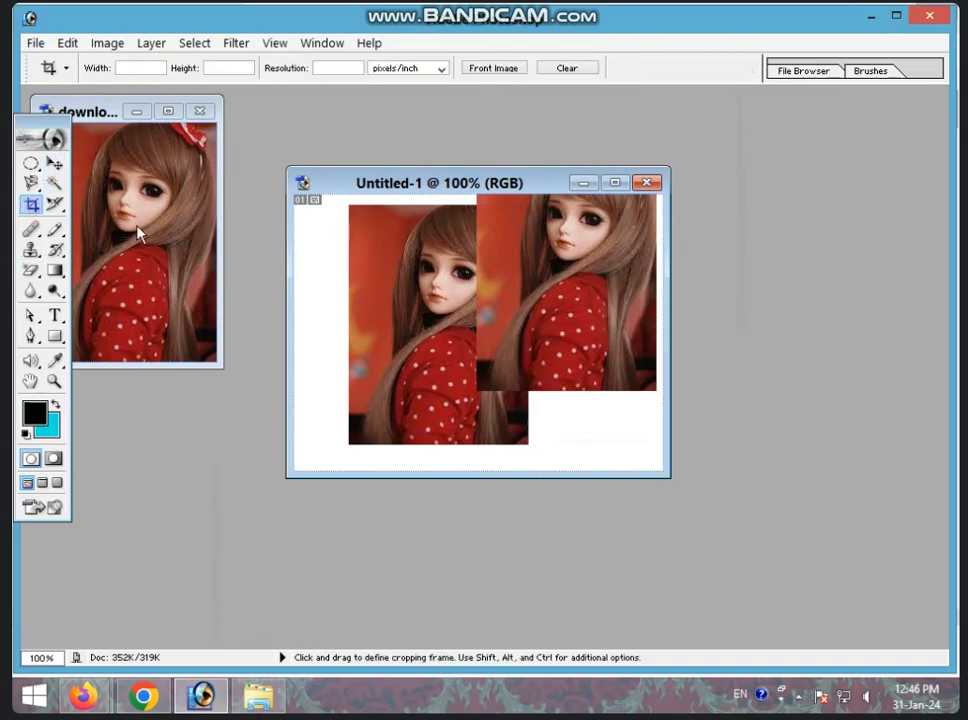
Show the canvas context menu with Select All and Duplicate Layer over the doll collage.
{"action": "right_click", "coordinate": [386, 323]}
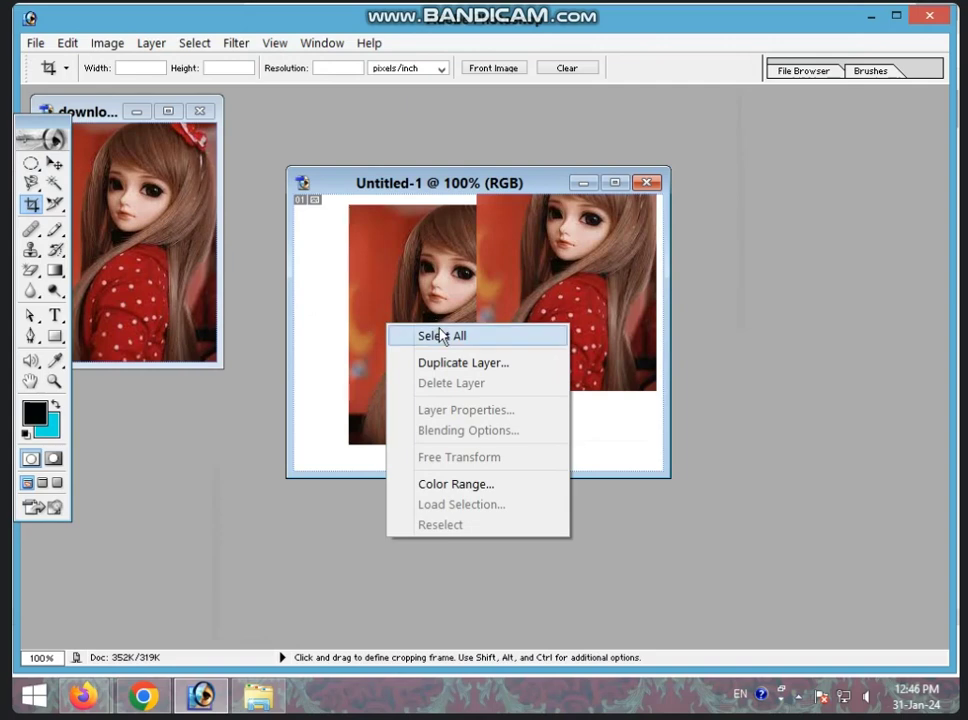